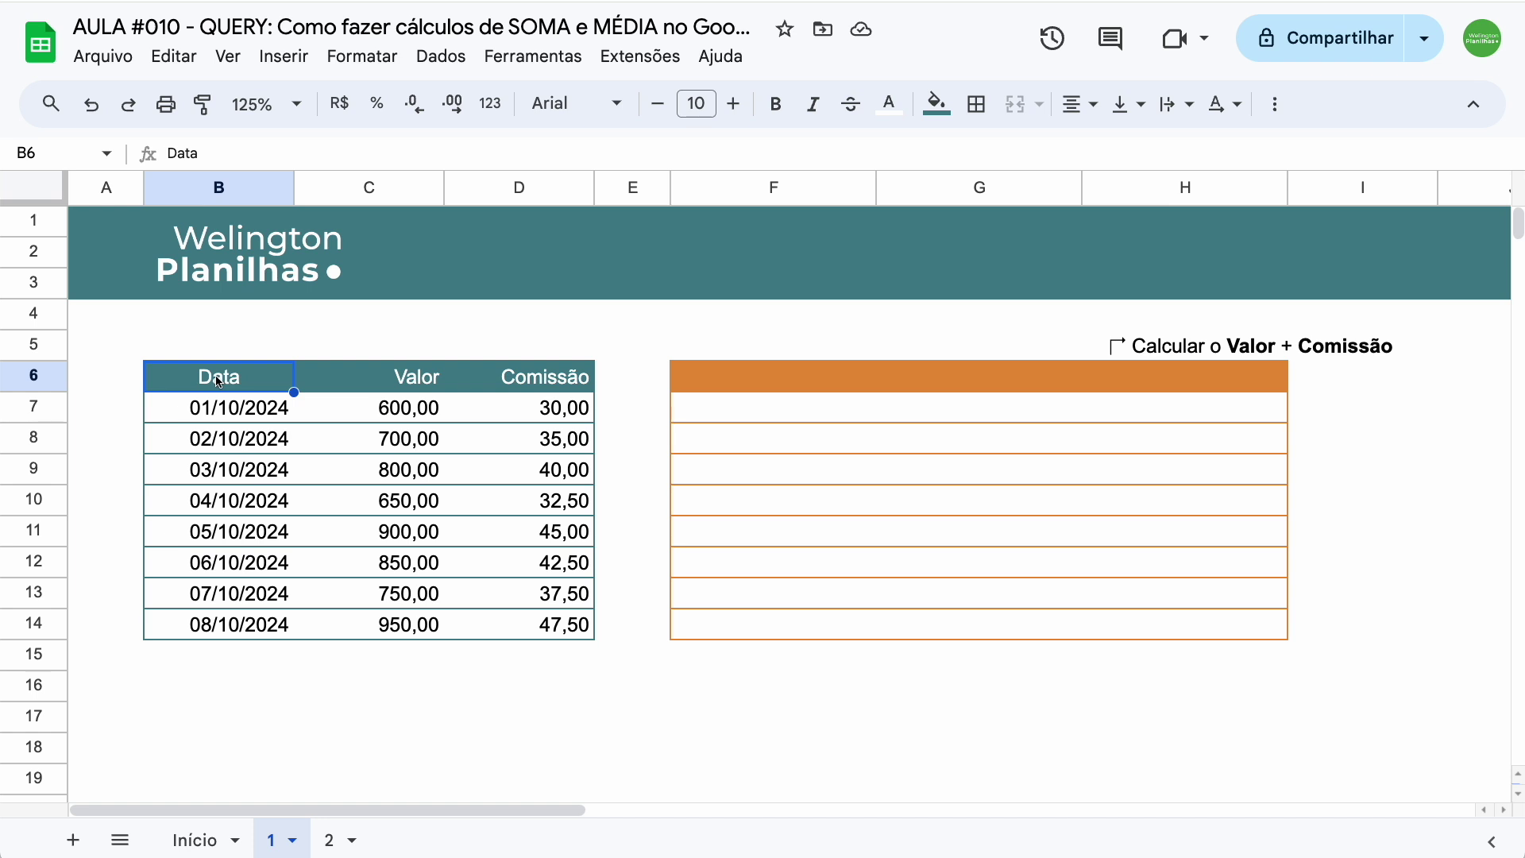
Step: In F6, enter =QUERY(B6:D14;"SELECT B, C, D") to list the Data, Valor and Comissão rows
click(393, 380)
click(565, 382)
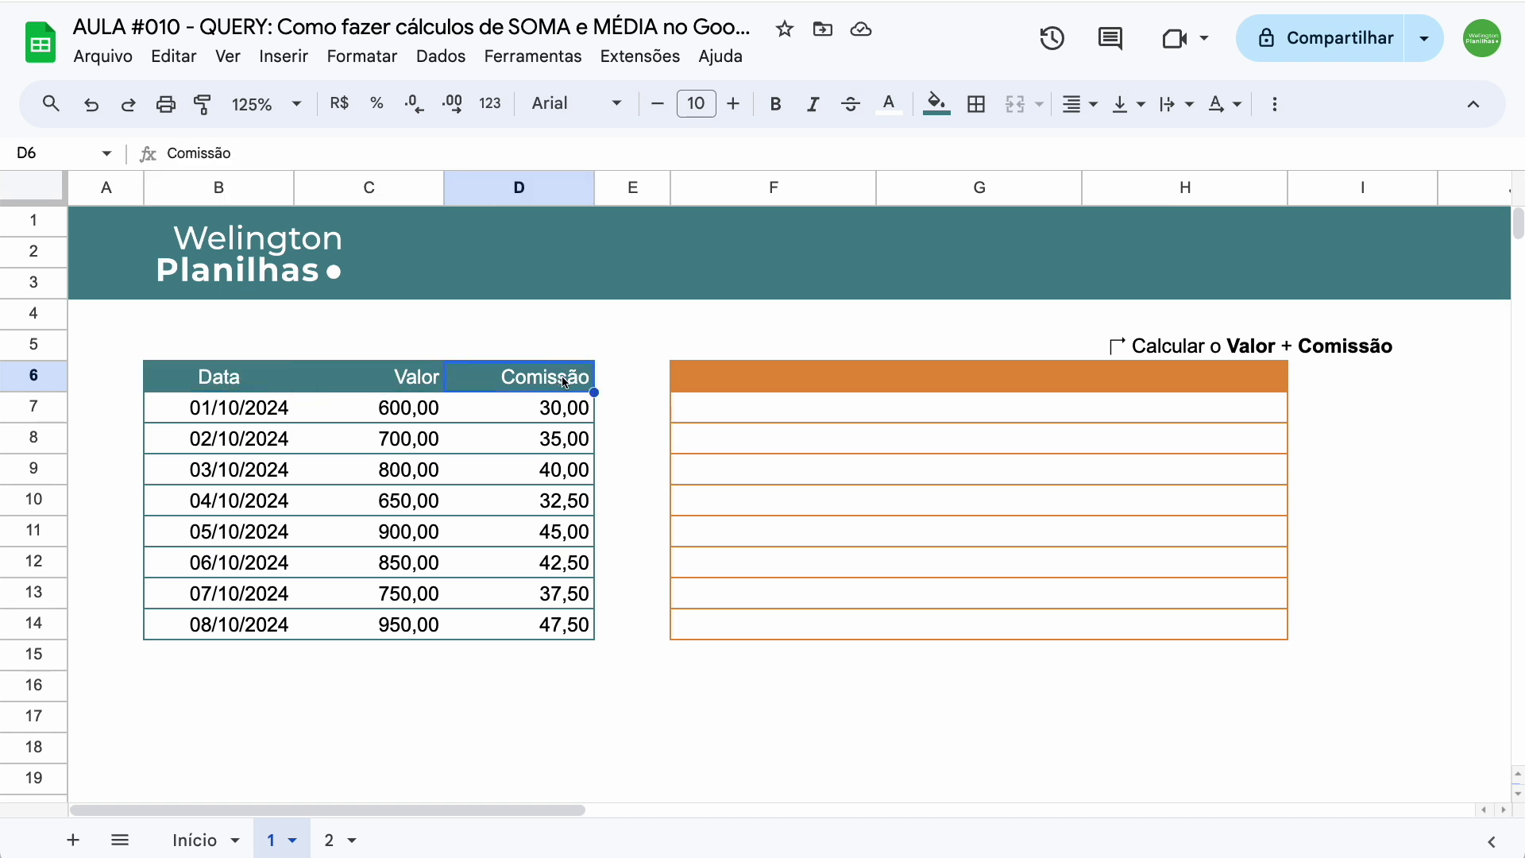
click(728, 379)
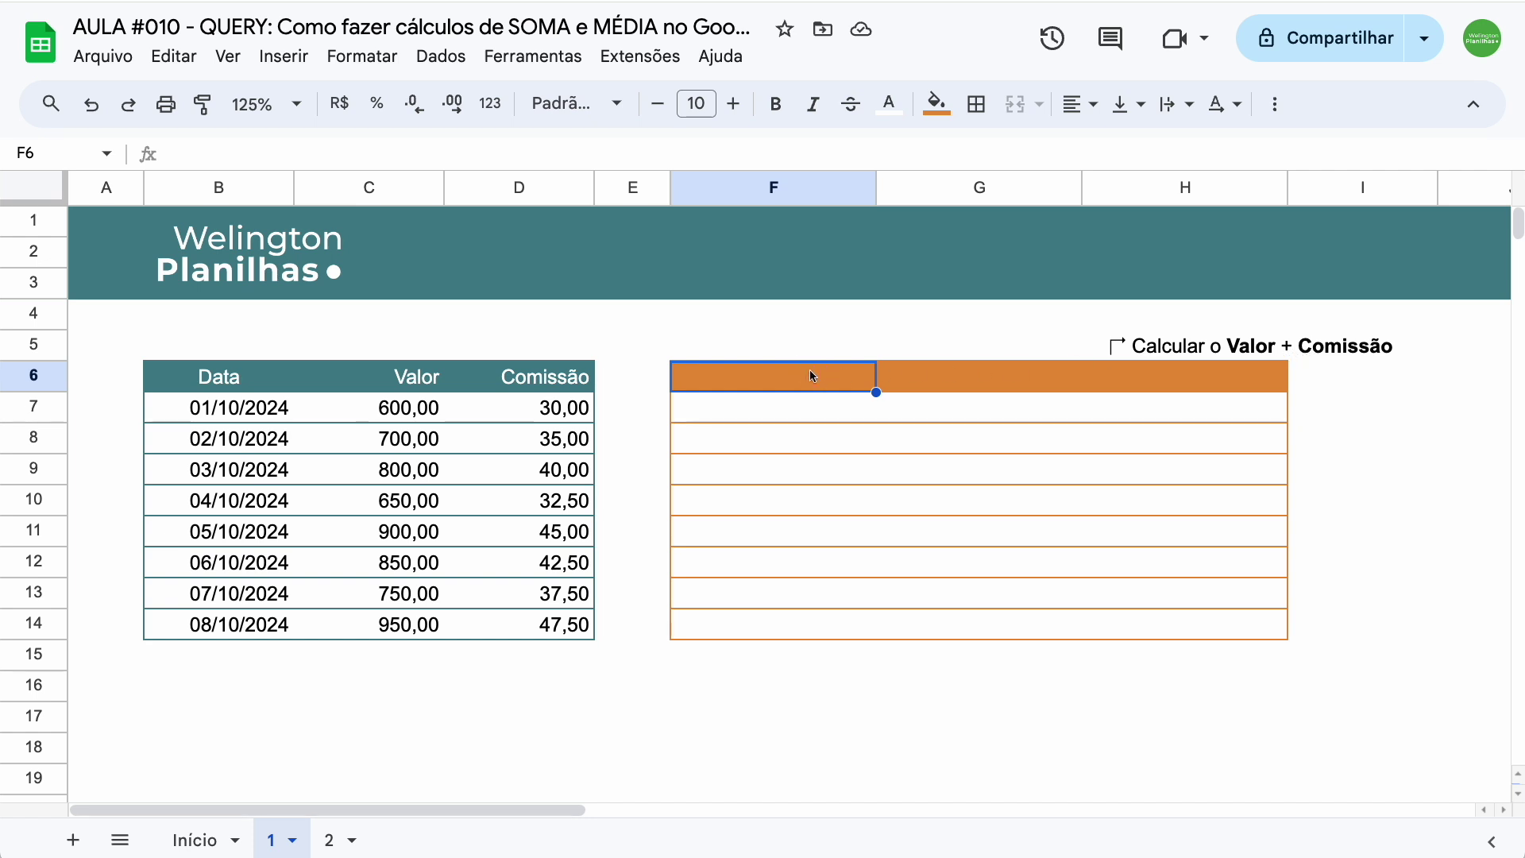
text(=)
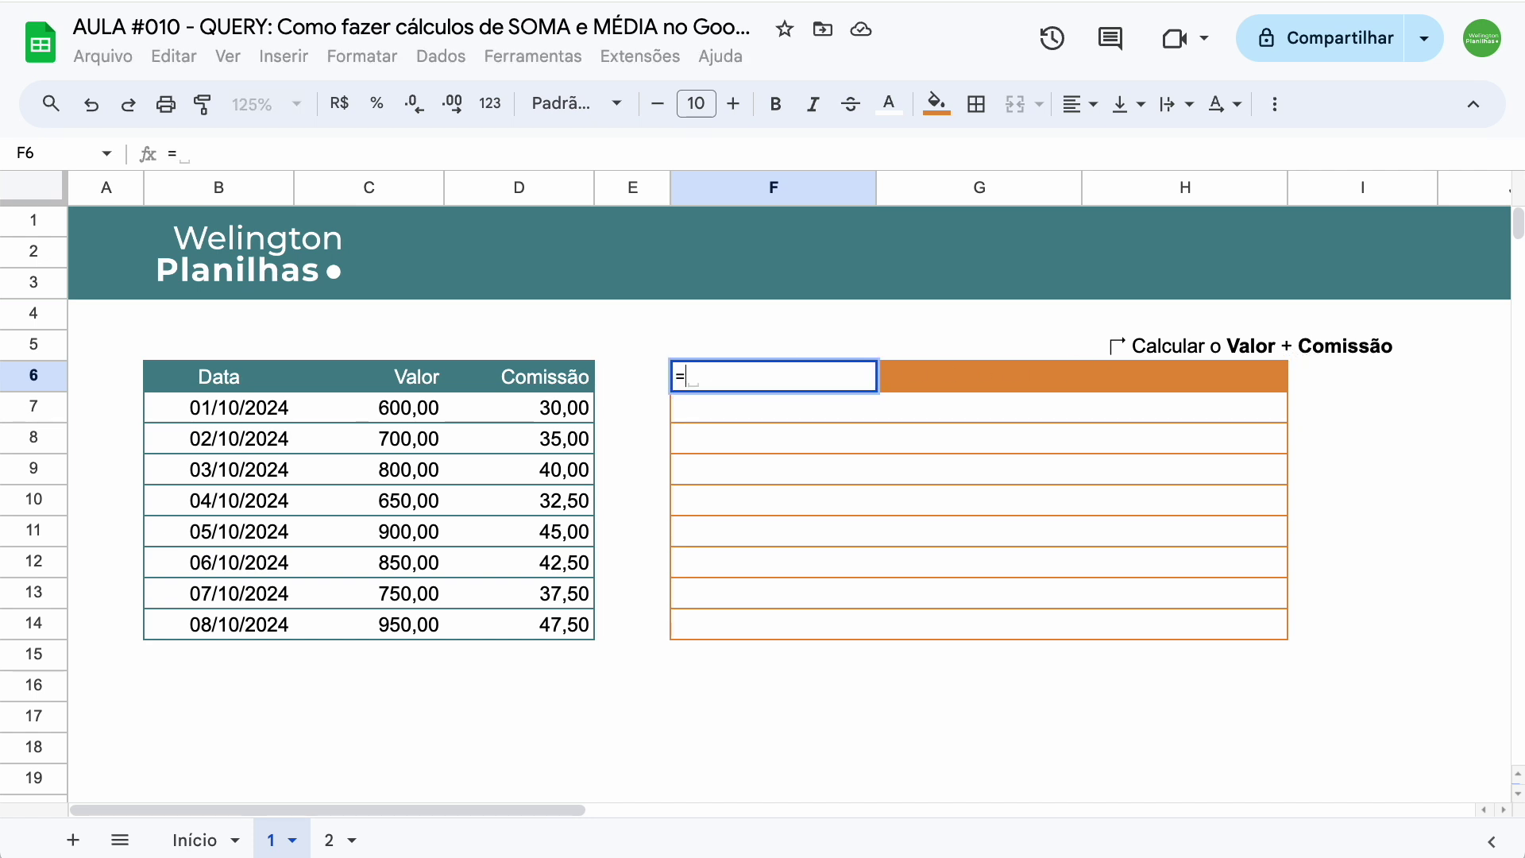
text(quer)
key(Tab)
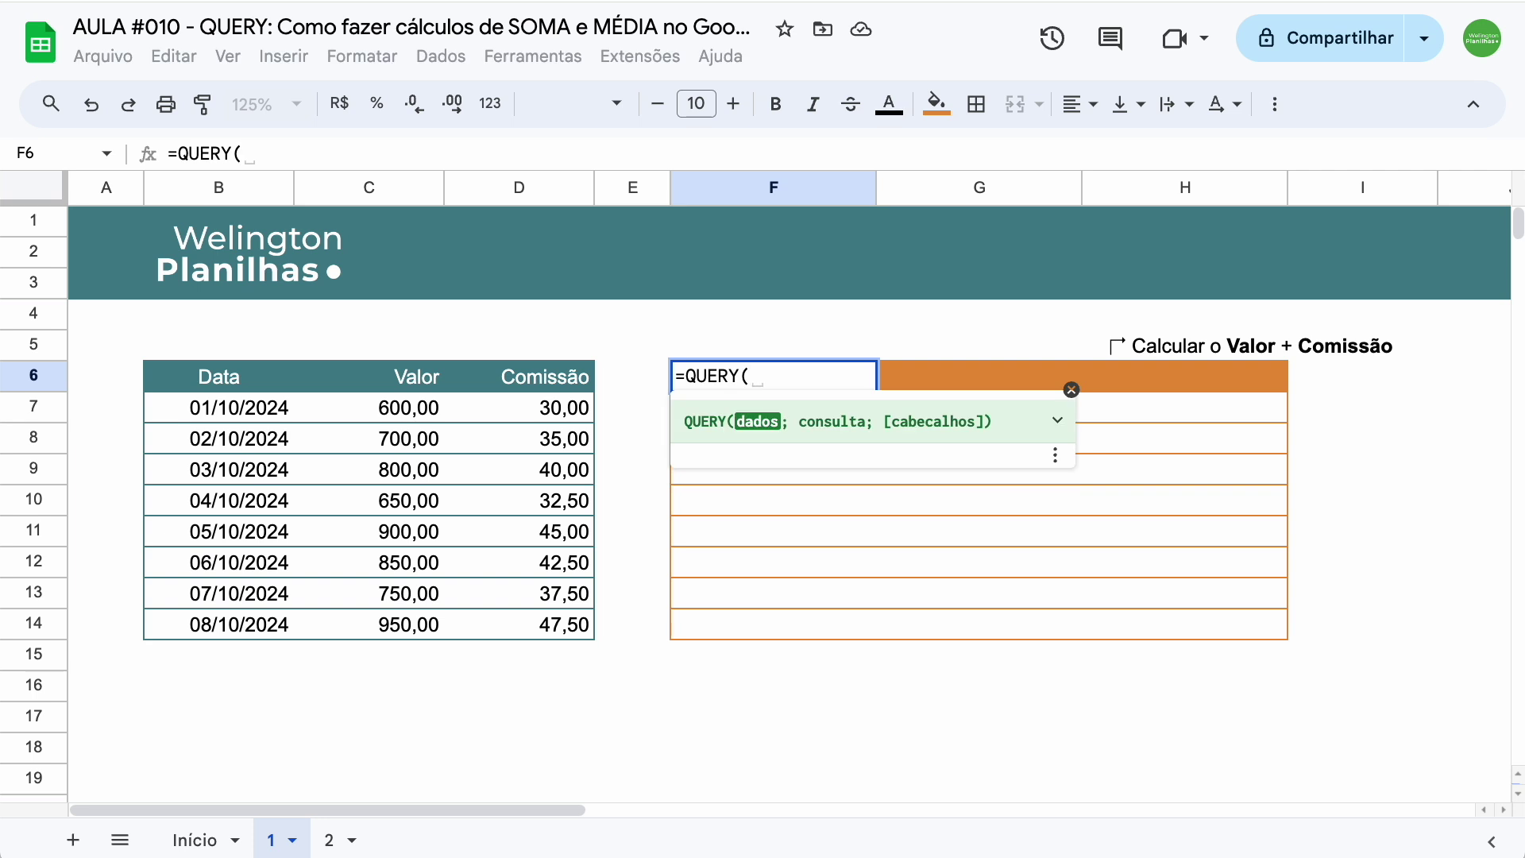
drag(191, 380, 557, 629)
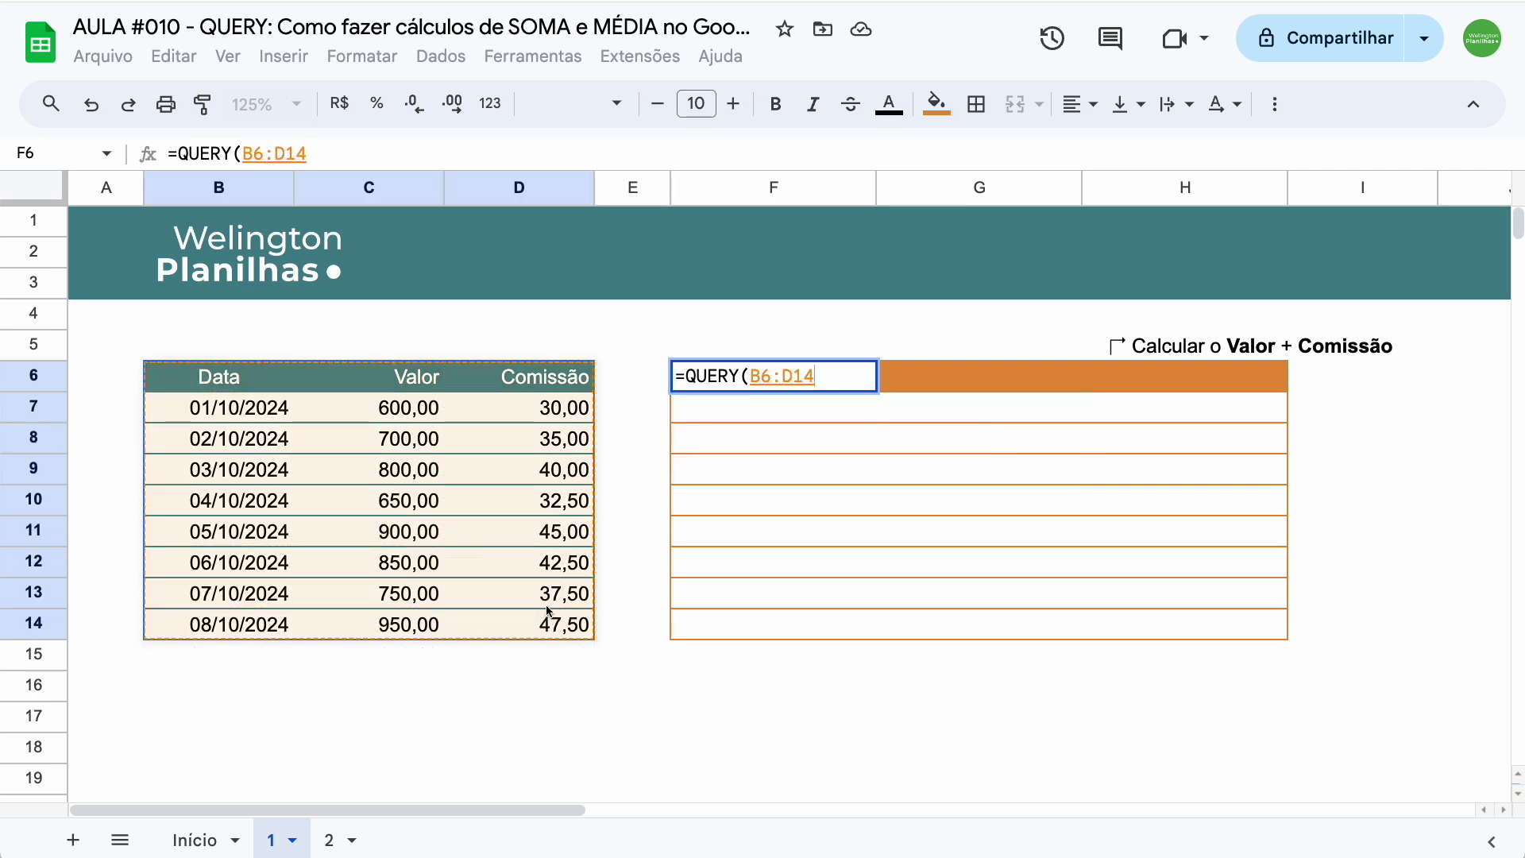
text(;")
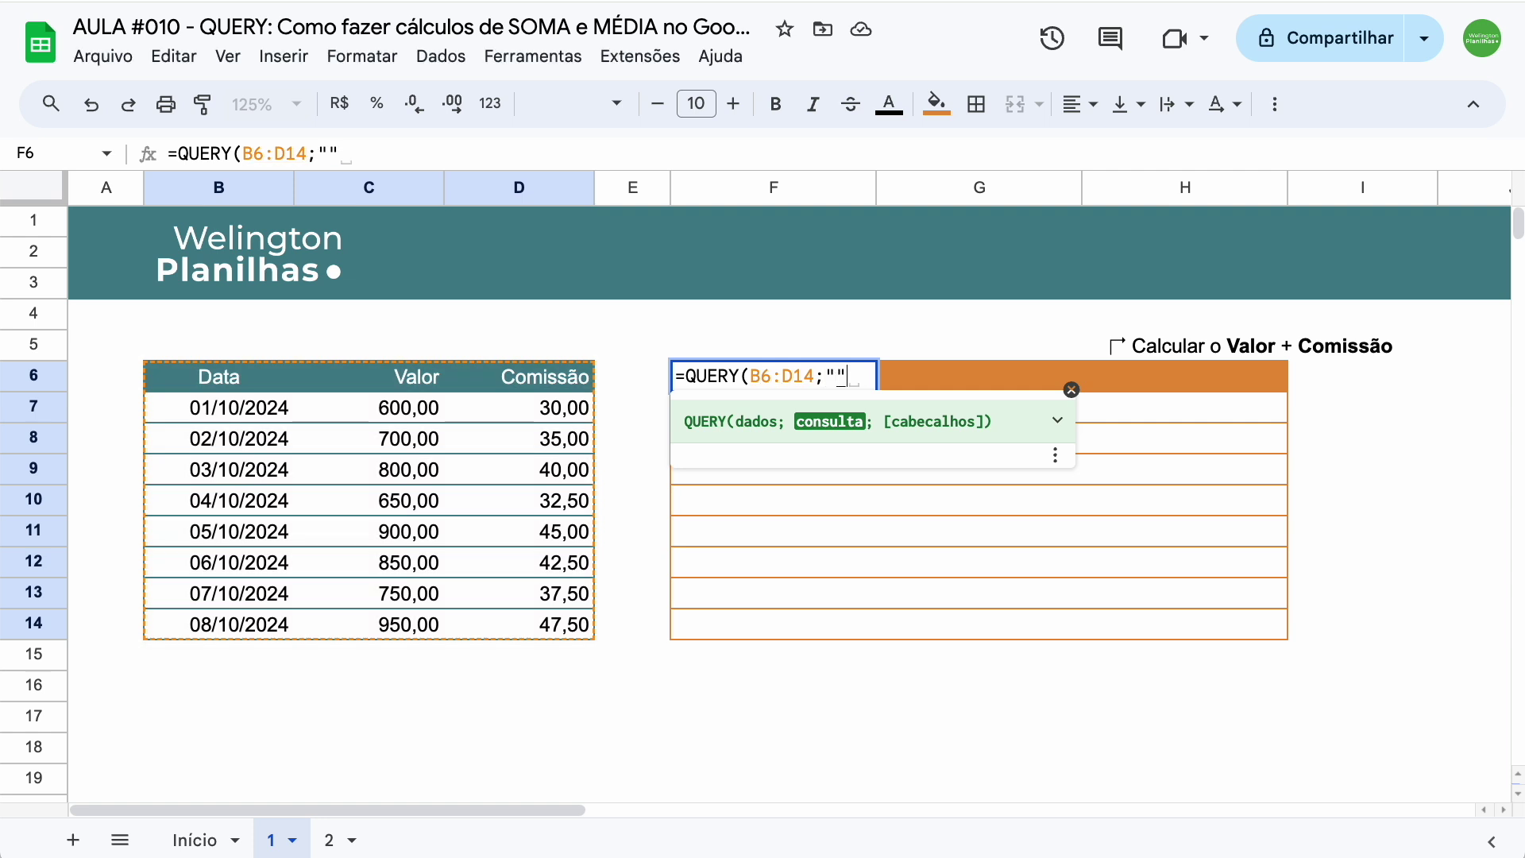
text(SE)
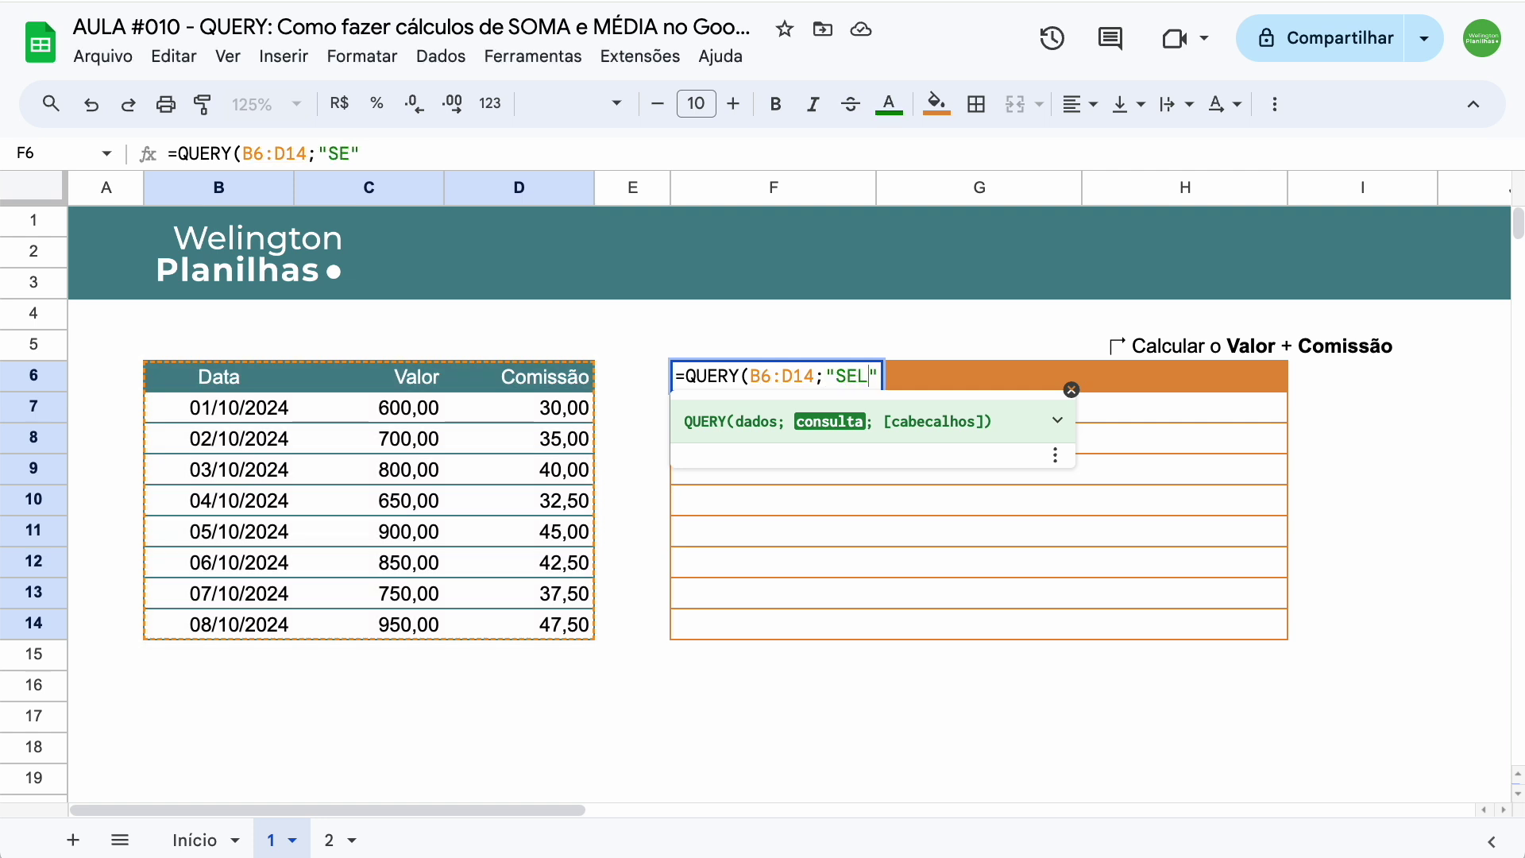
text(LECT)
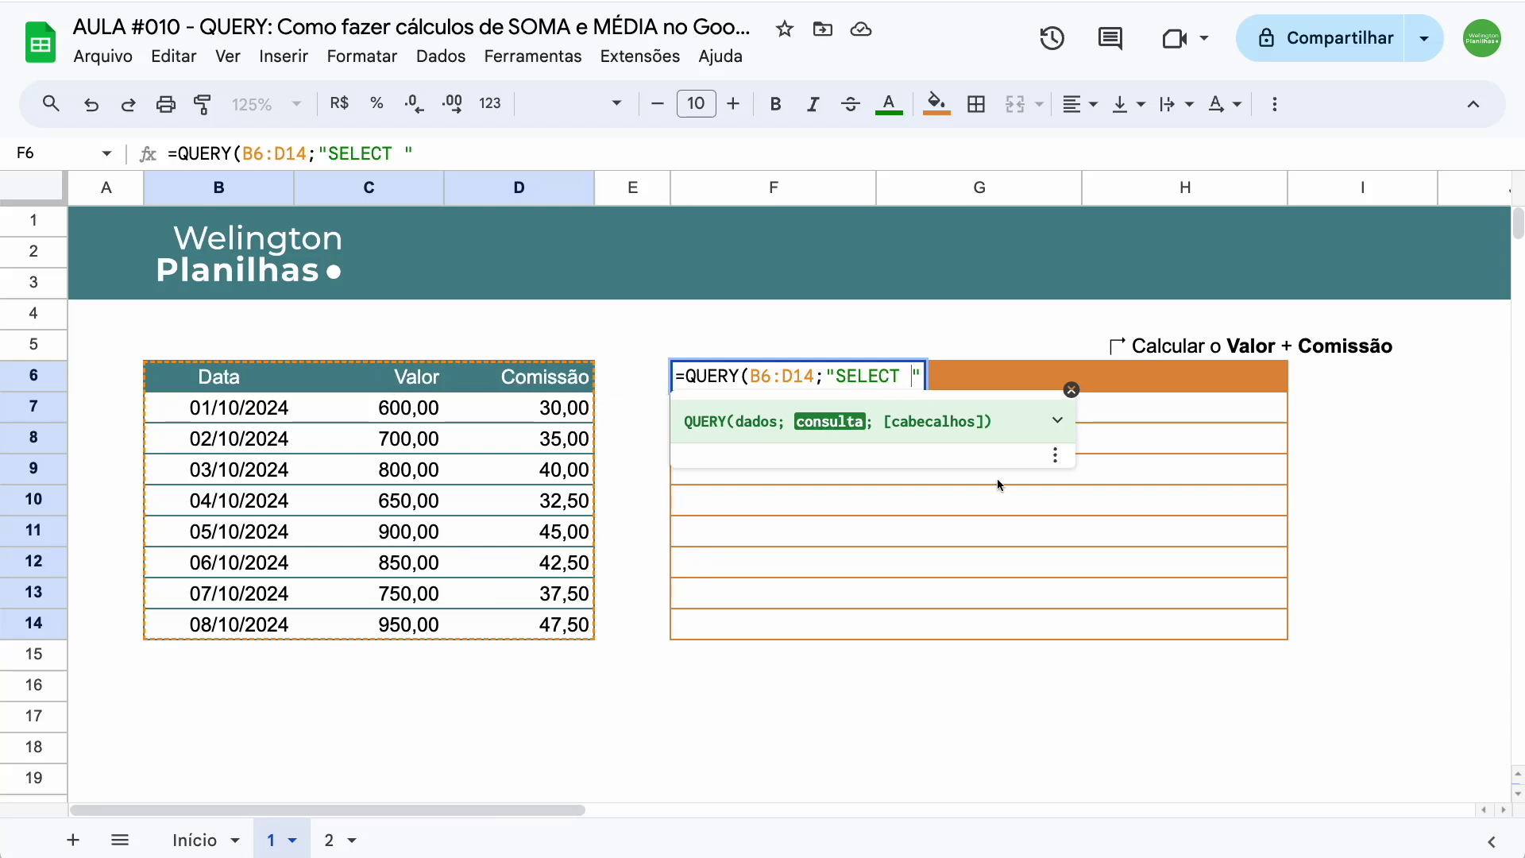
text(B, )
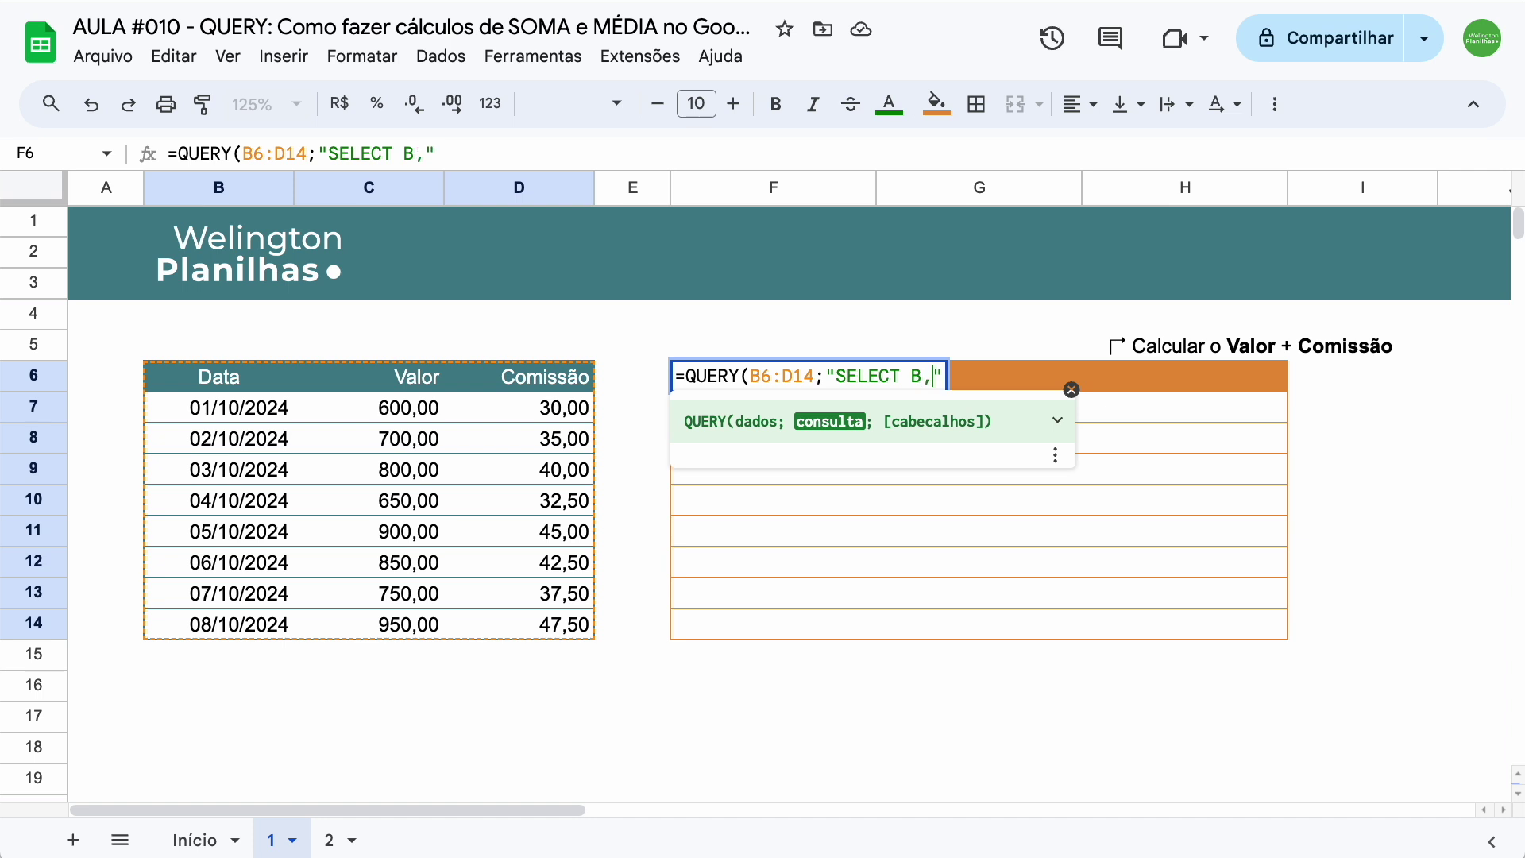
text(C, )
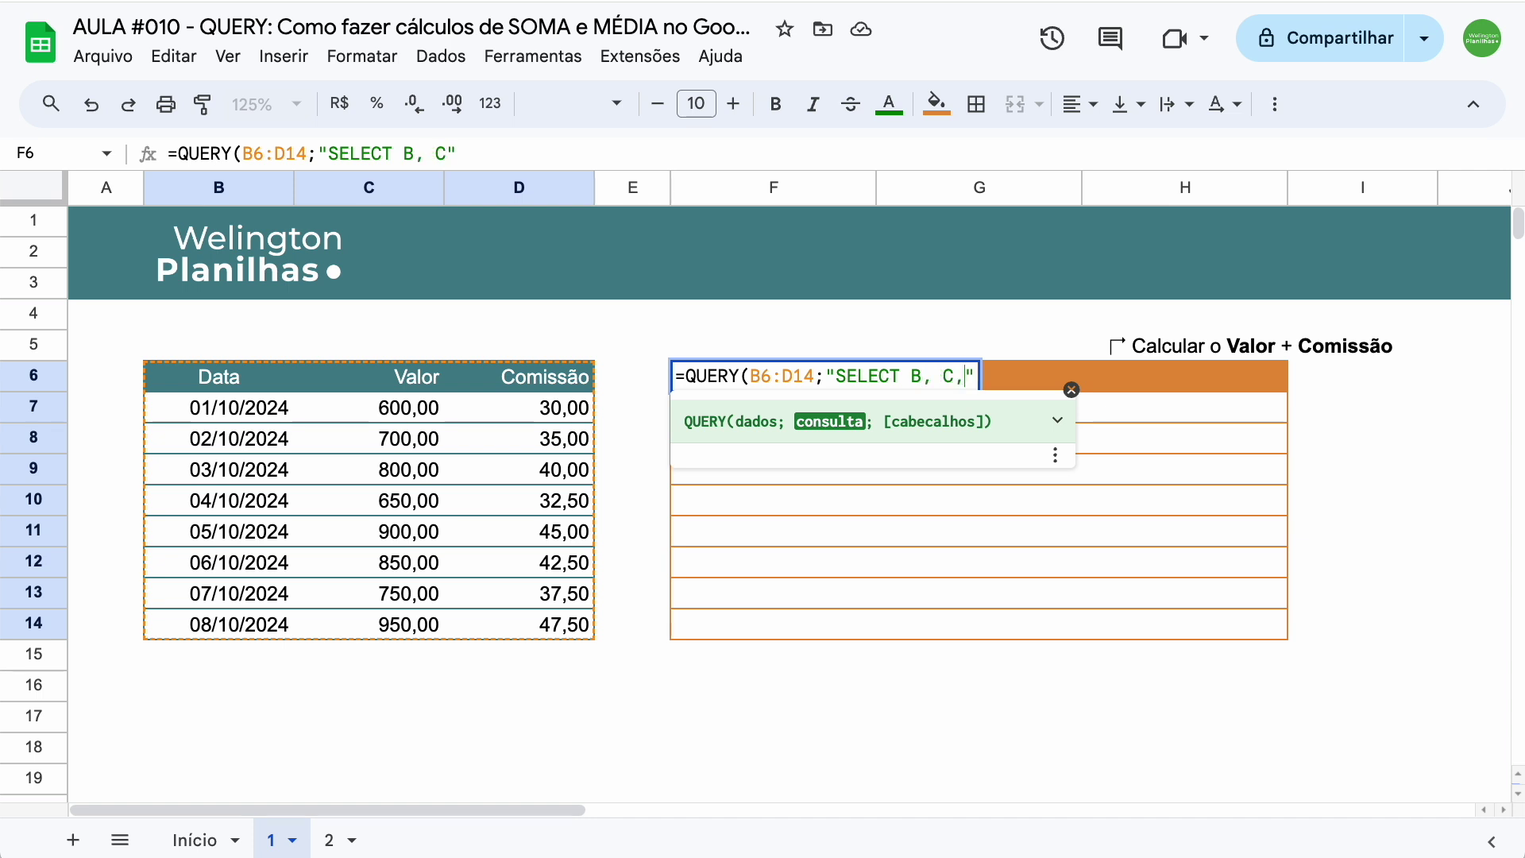
text(D")
text())
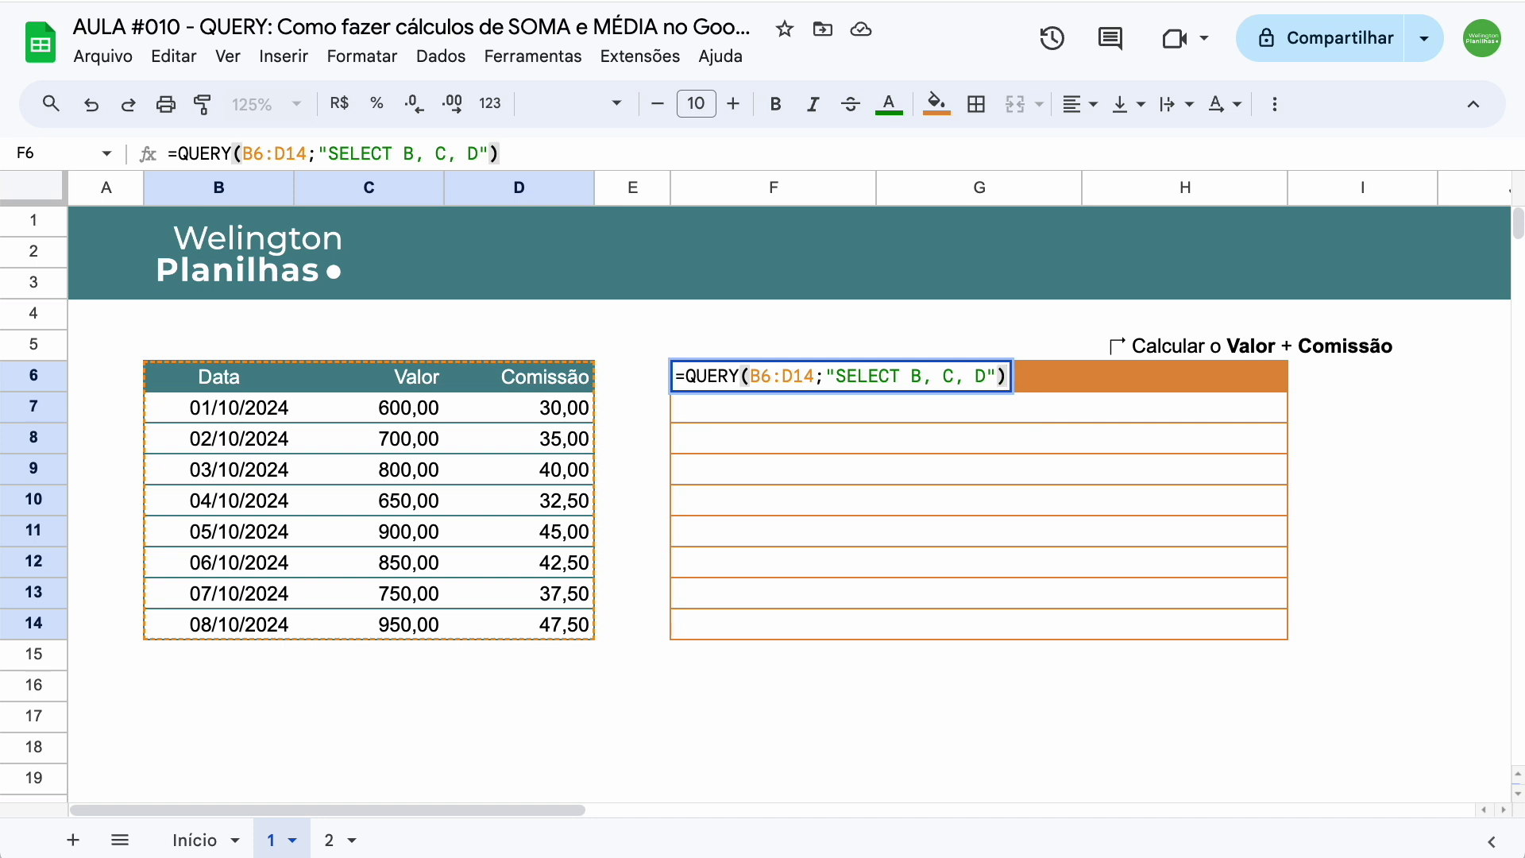
key(Return)
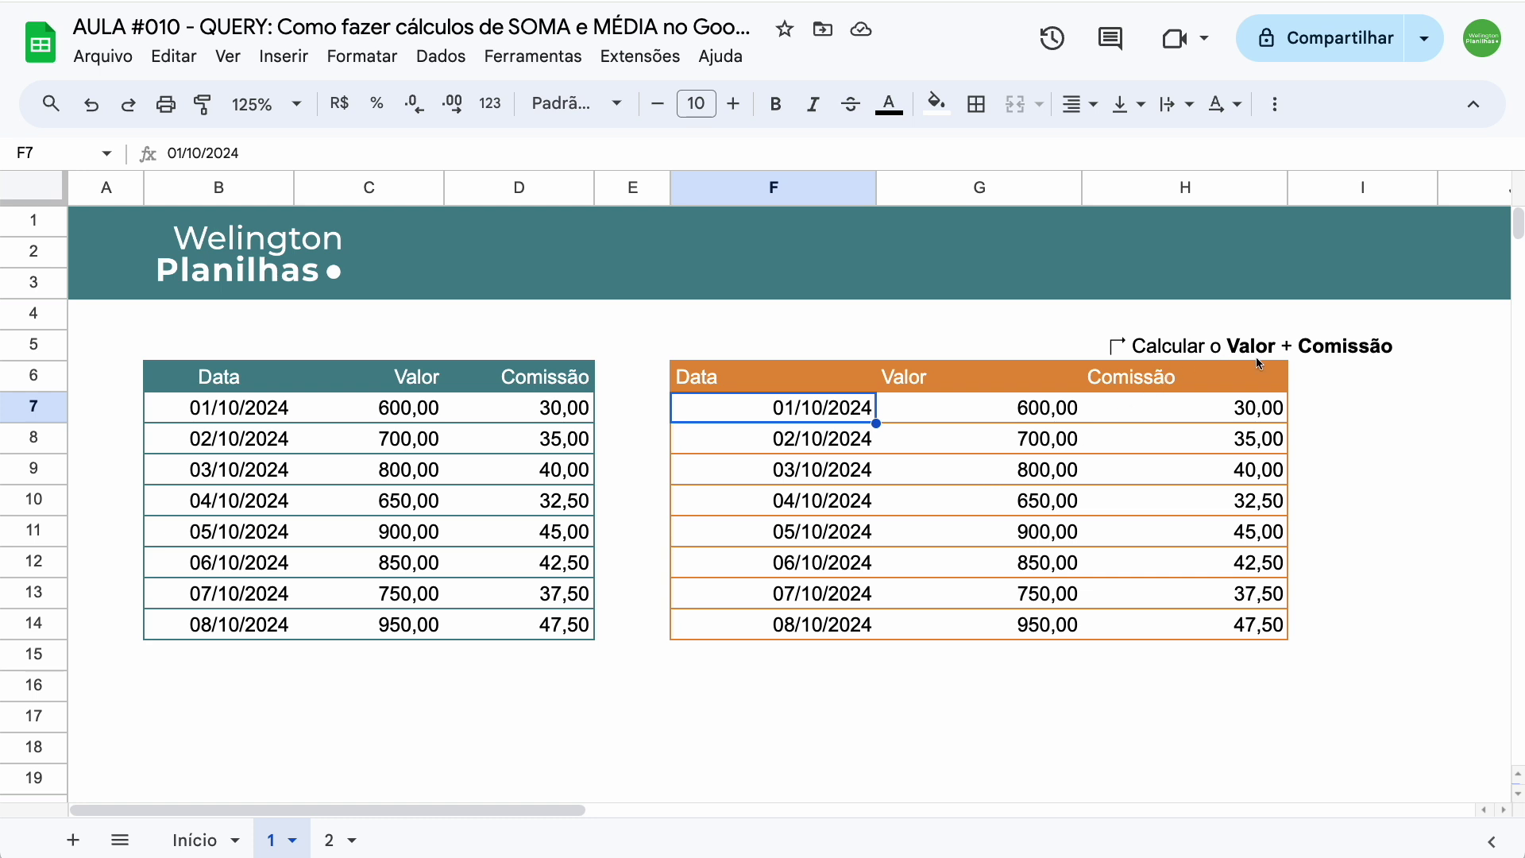
Step: Edit the F6 query to "SELECT B, C, C+D" so the third column adds Valor and Comissão
click(749, 373)
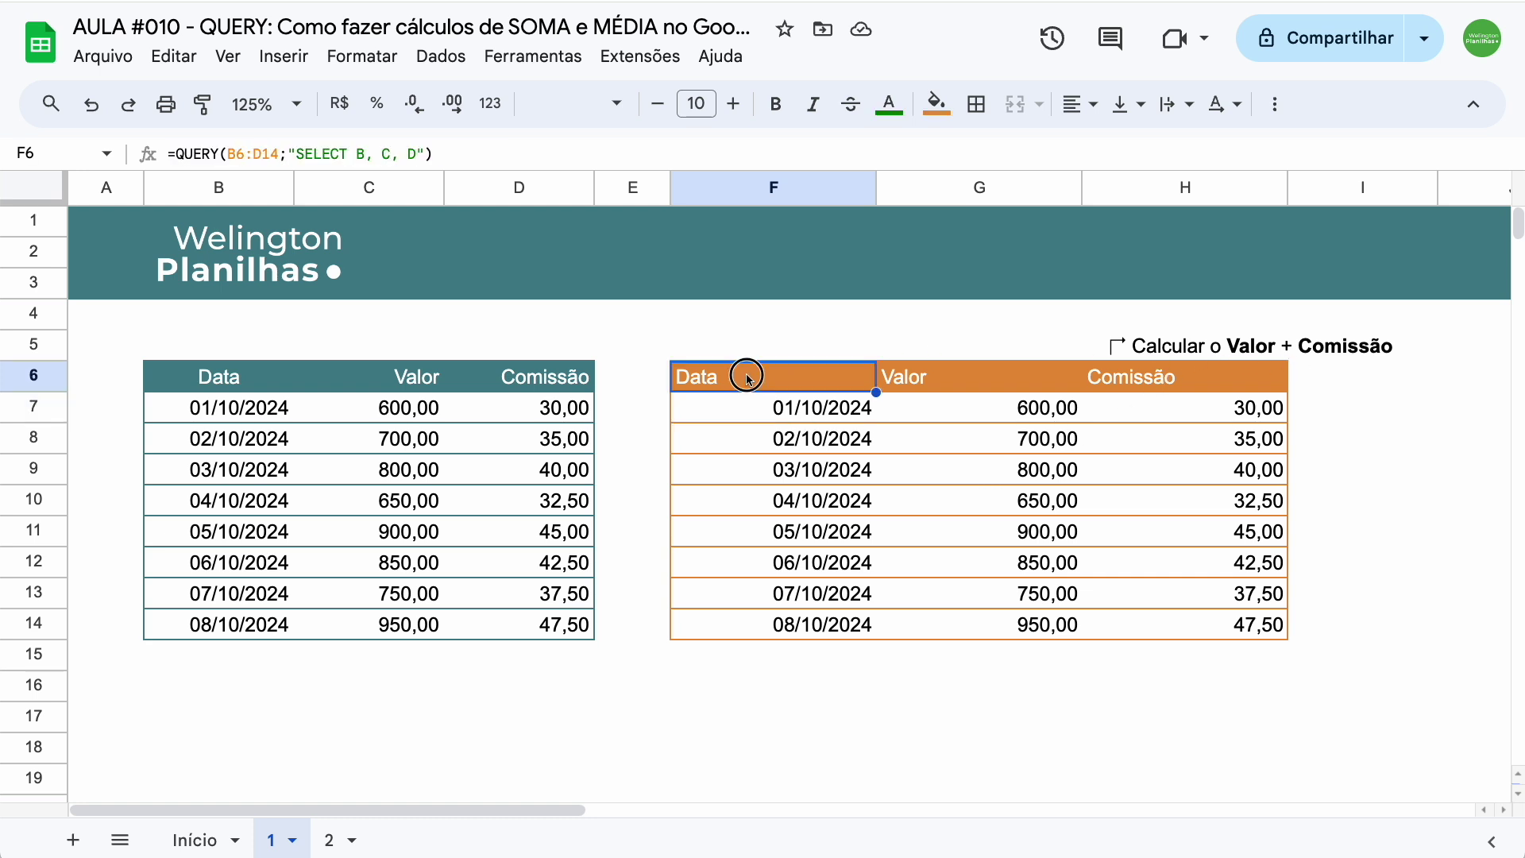
double_click(745, 376)
click(975, 374)
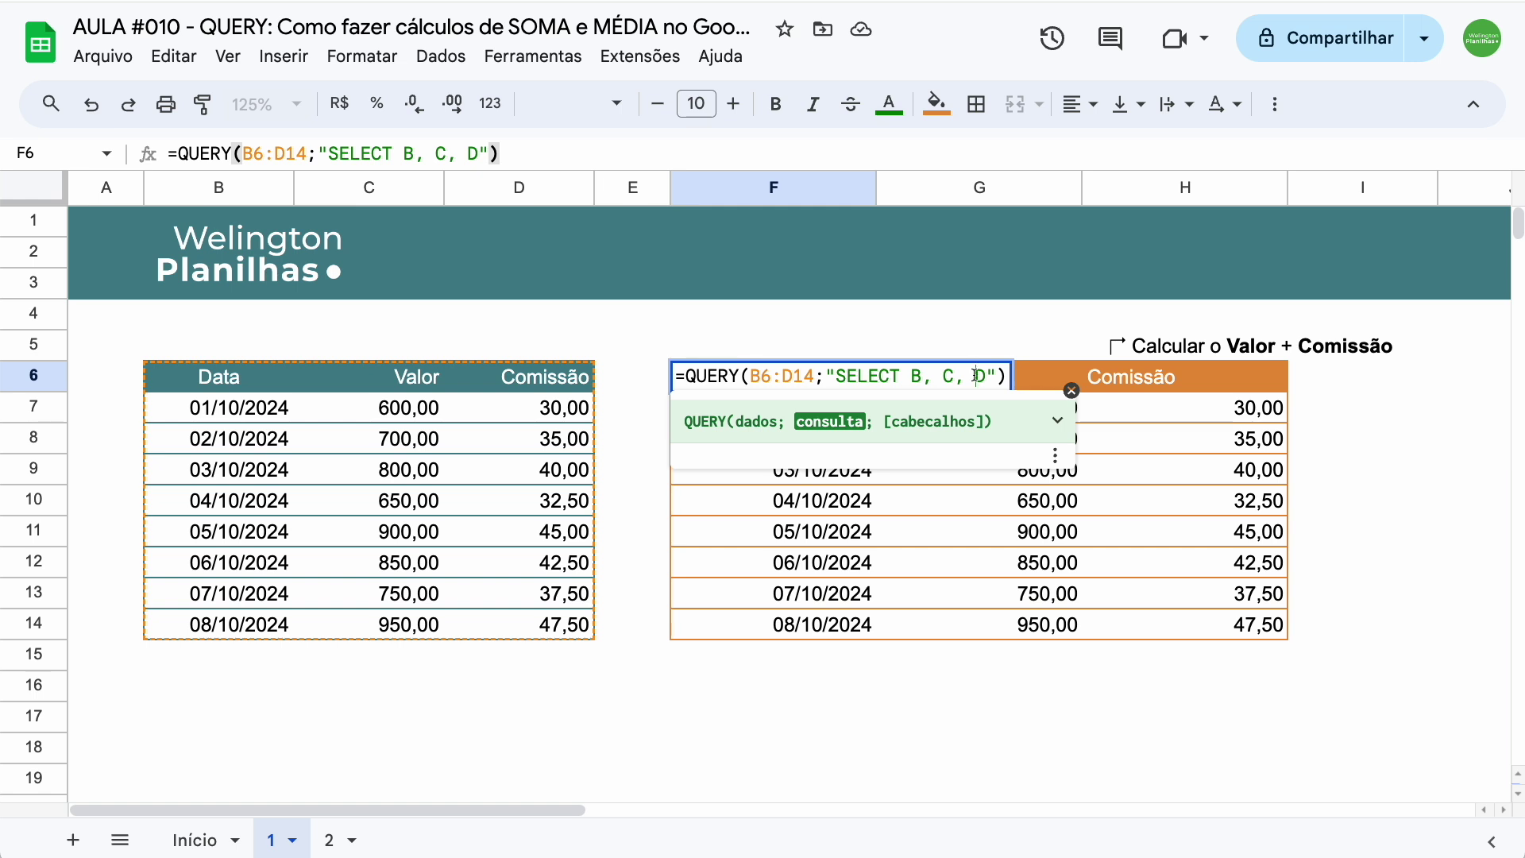
text(C+)
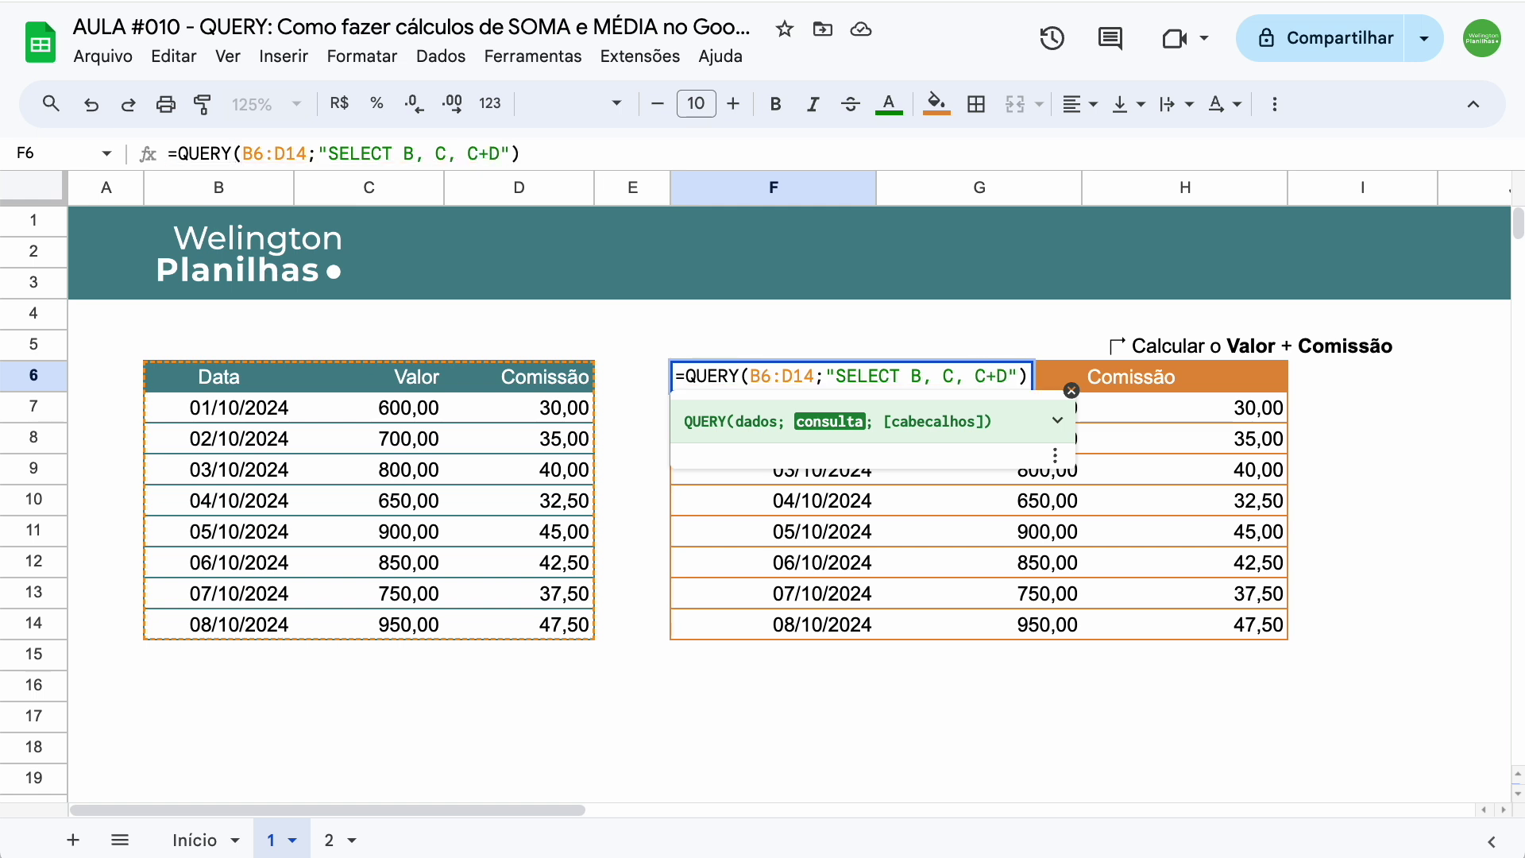
key(Return)
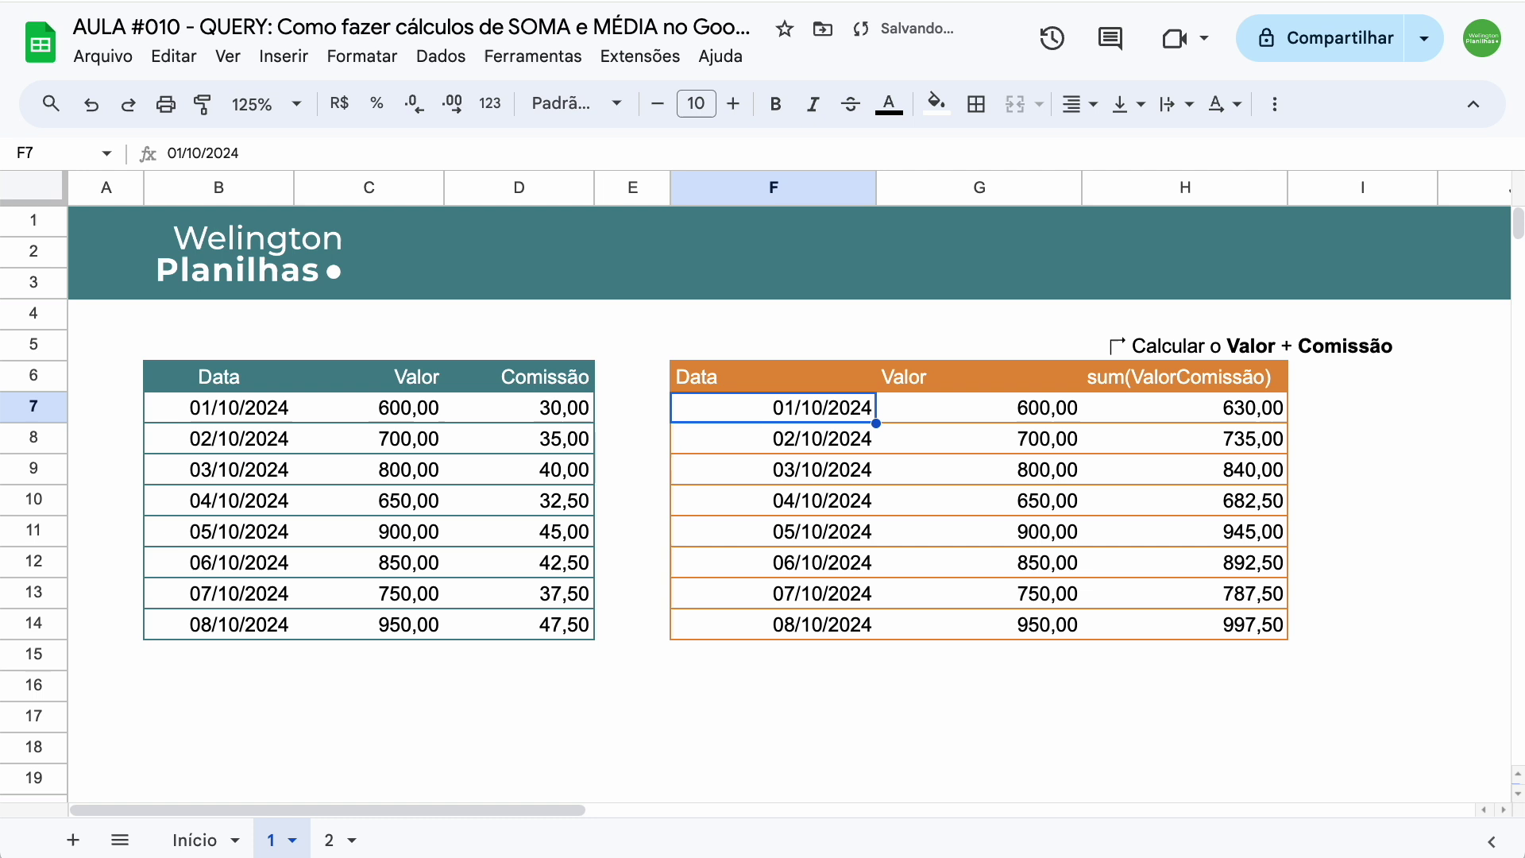
click(955, 388)
click(1205, 386)
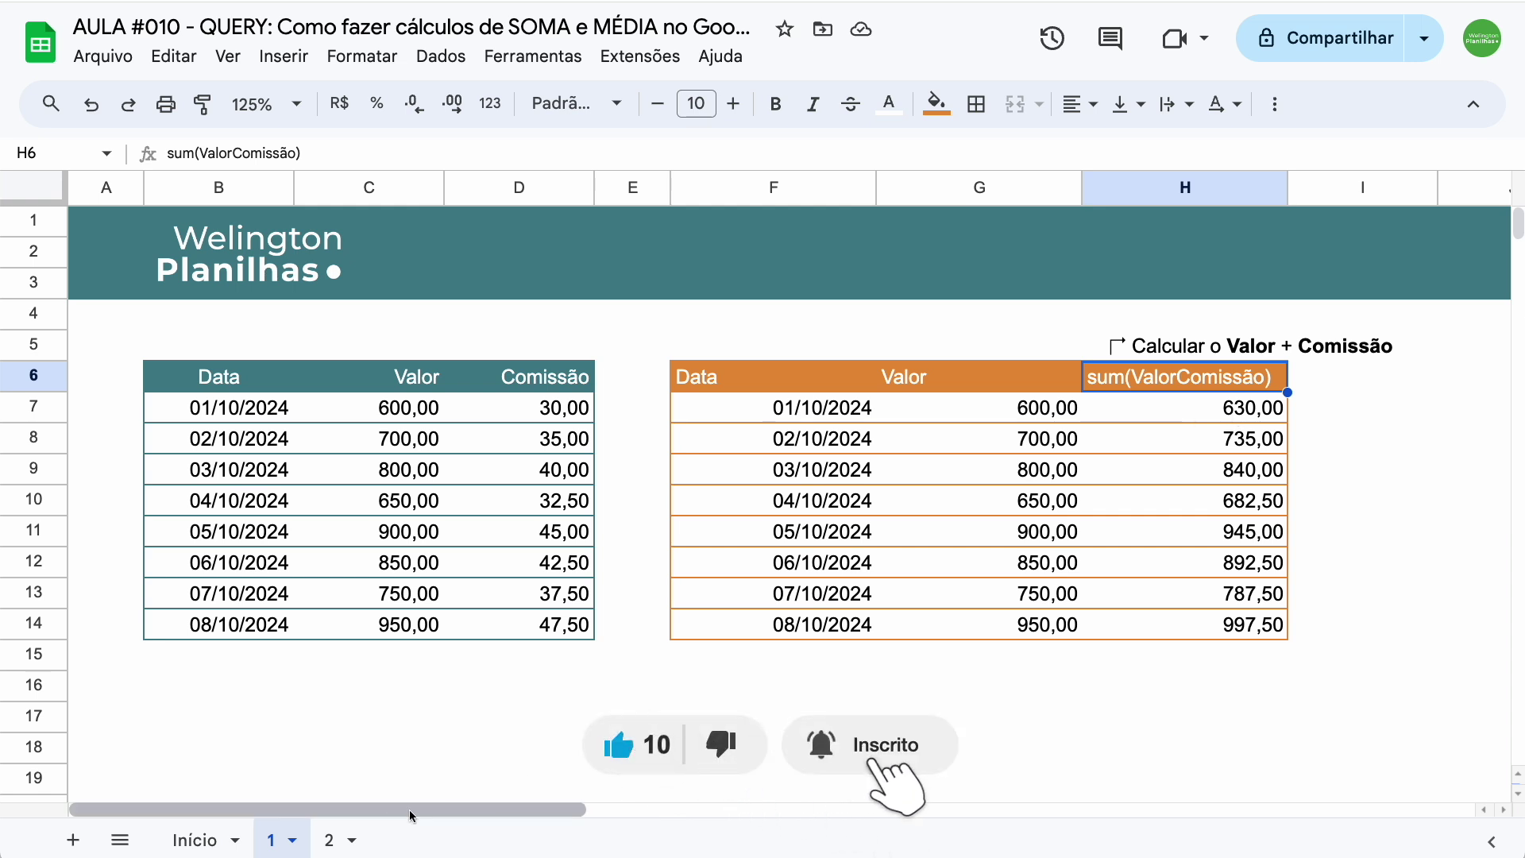
Step: On sheet 2, review the Valor and Situação columns, check the C7:C15 total, and select F6
click(337, 840)
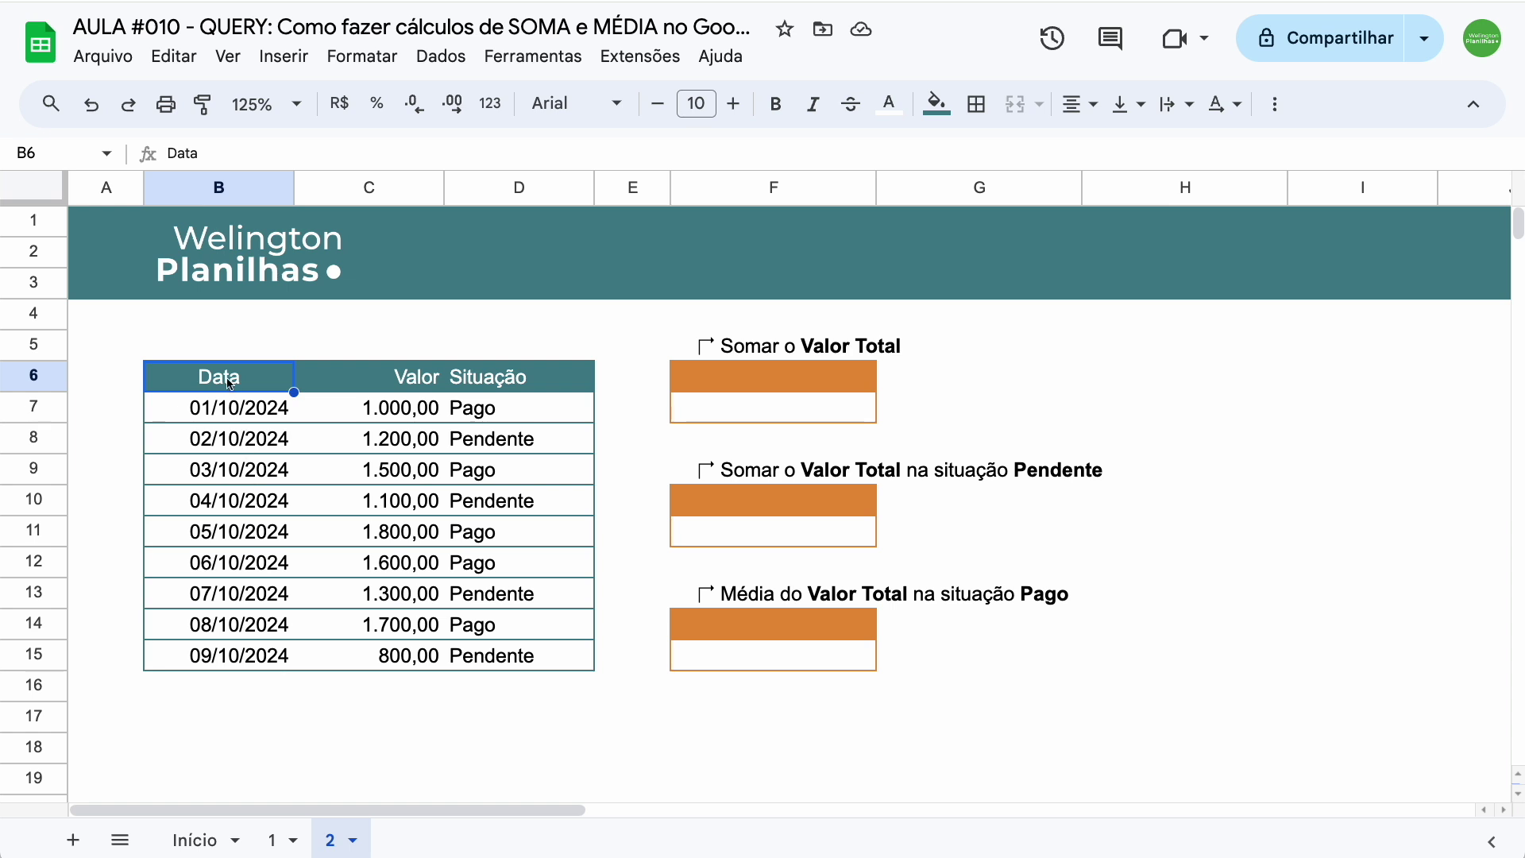
click(387, 382)
click(521, 384)
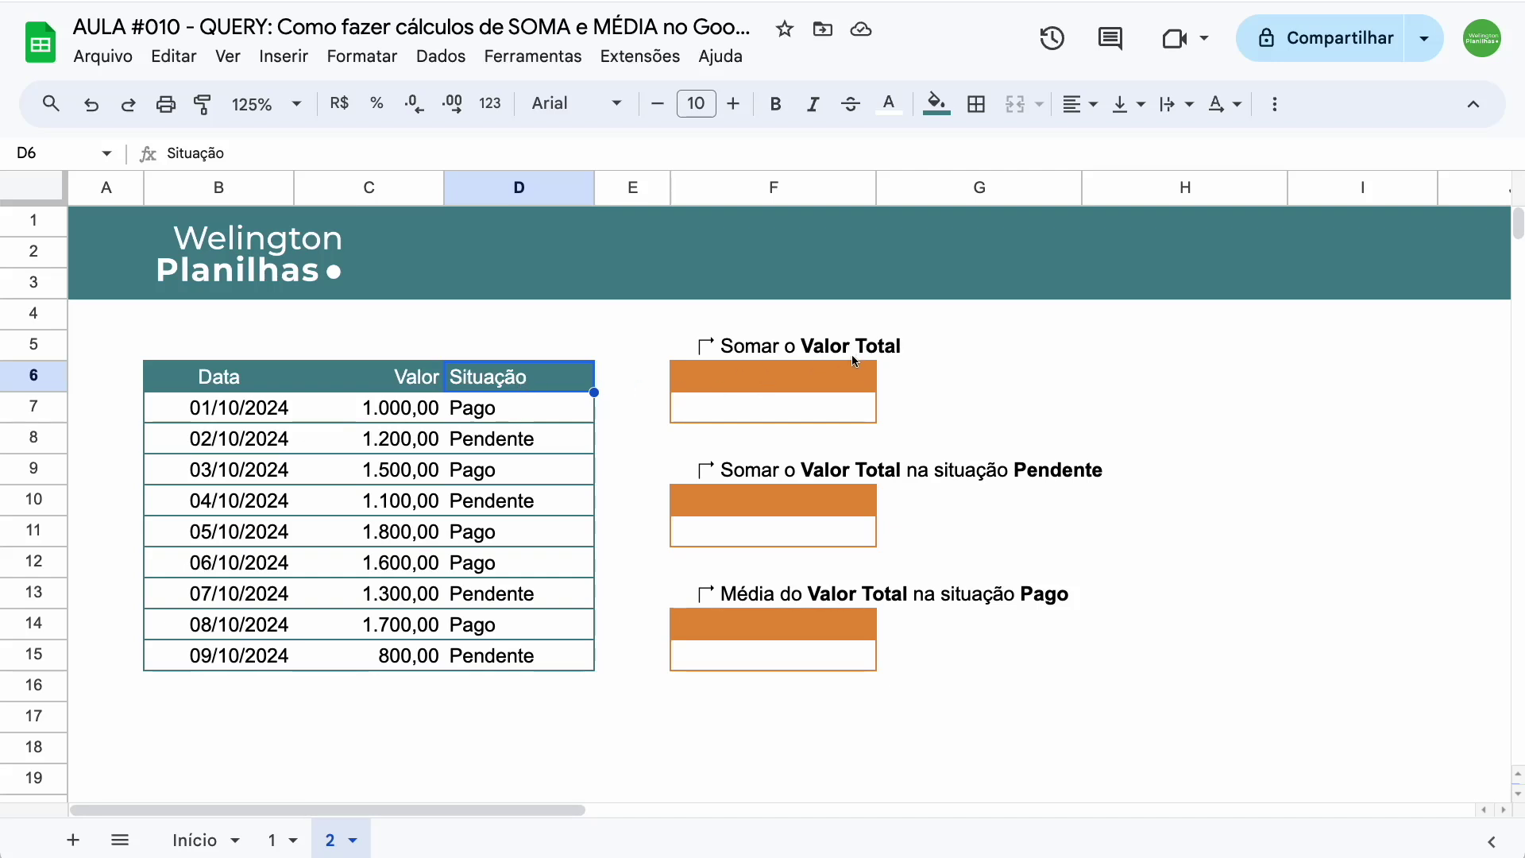
drag(421, 409, 419, 632)
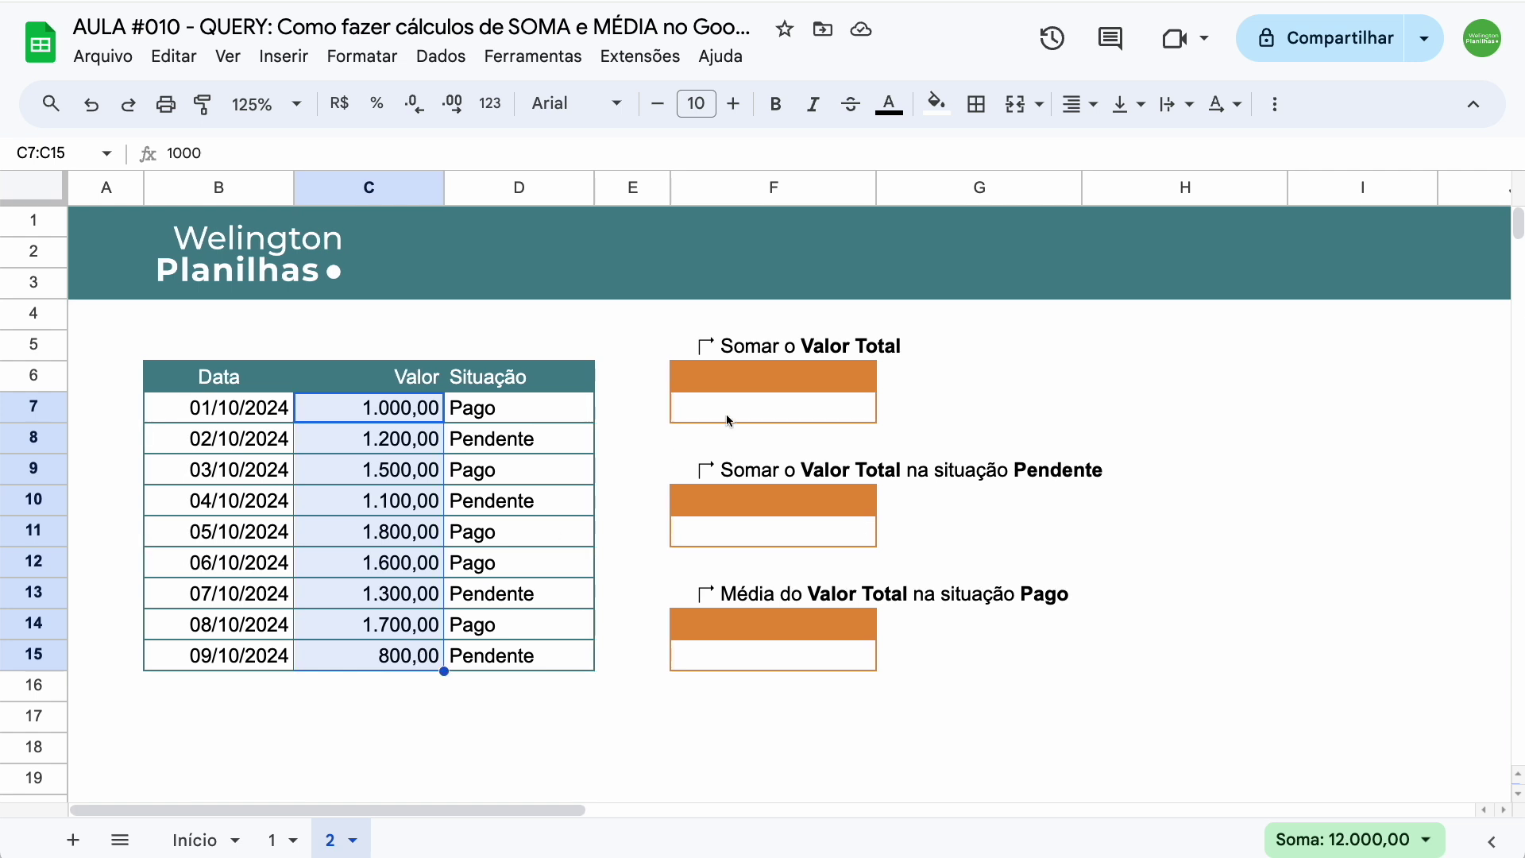
click(721, 385)
Step: In F6, enter =QUERY(B6:D15;"SELECT SUM(C)") to get the 12.000,00 Valor total
text(=)
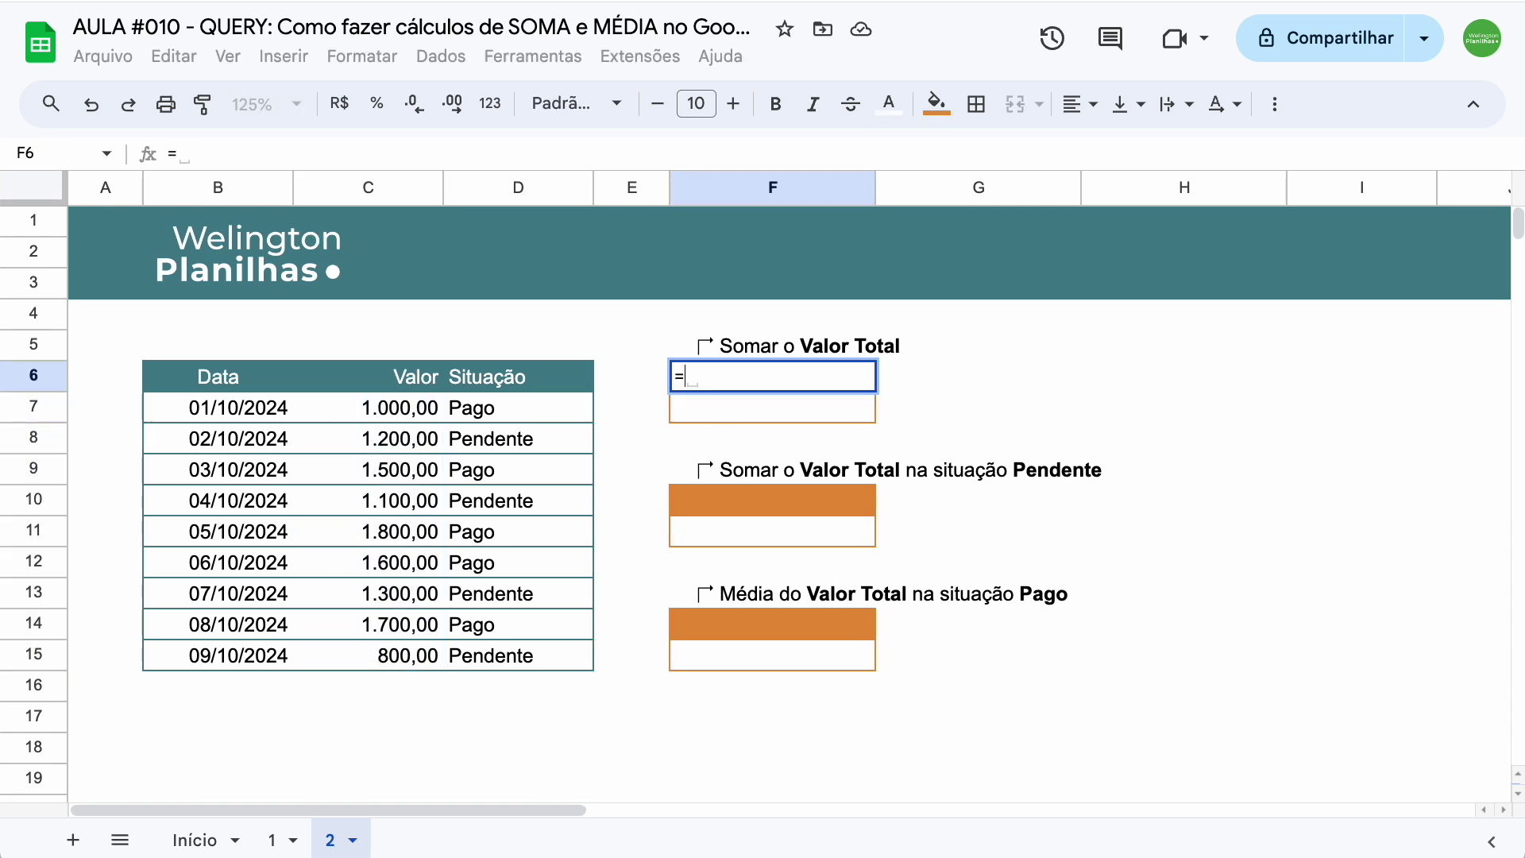
text(que)
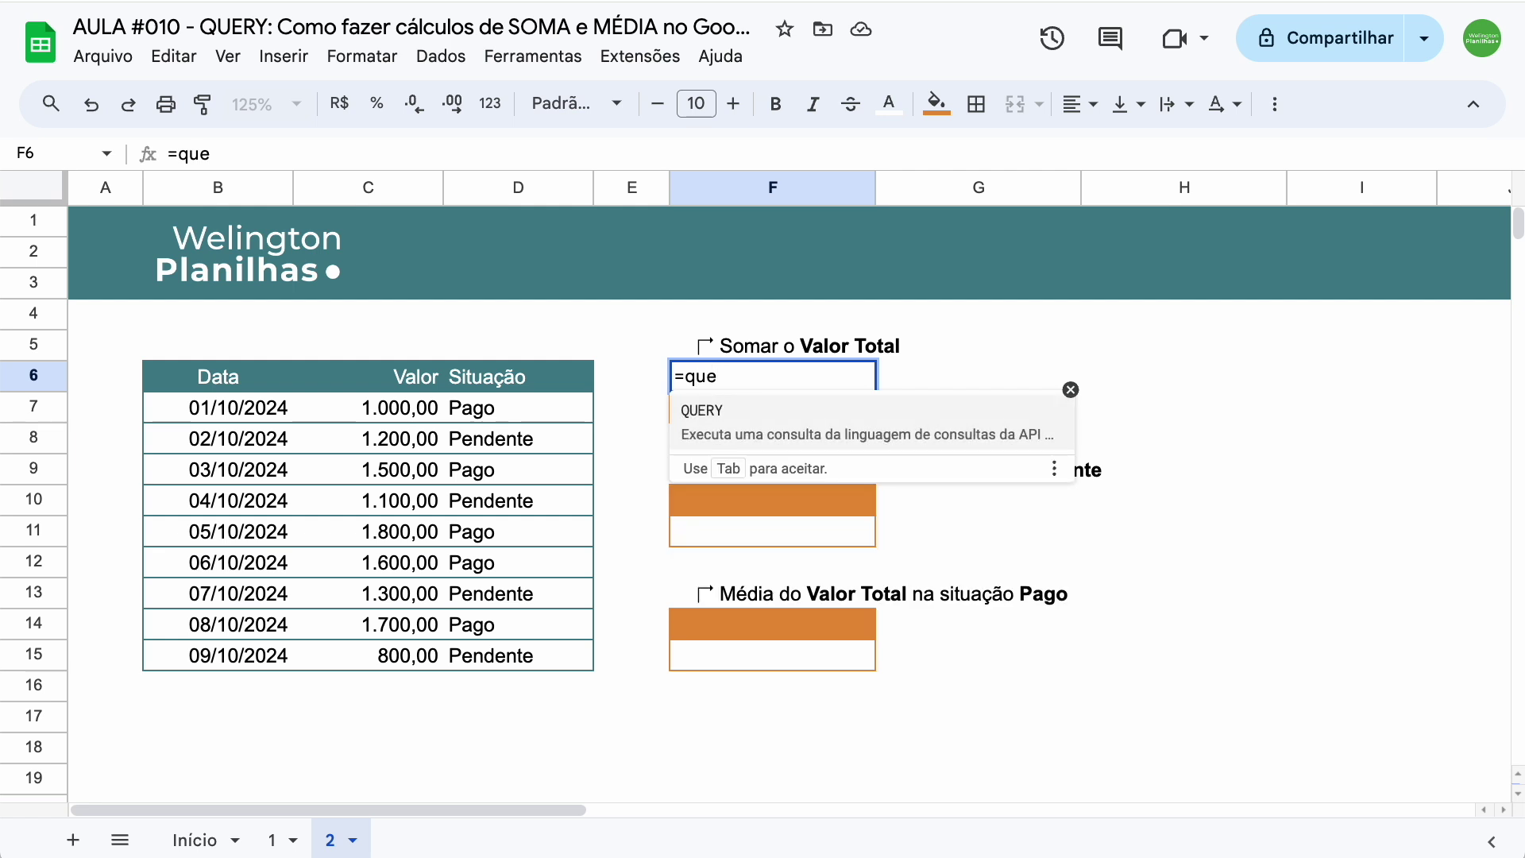
key(Tab)
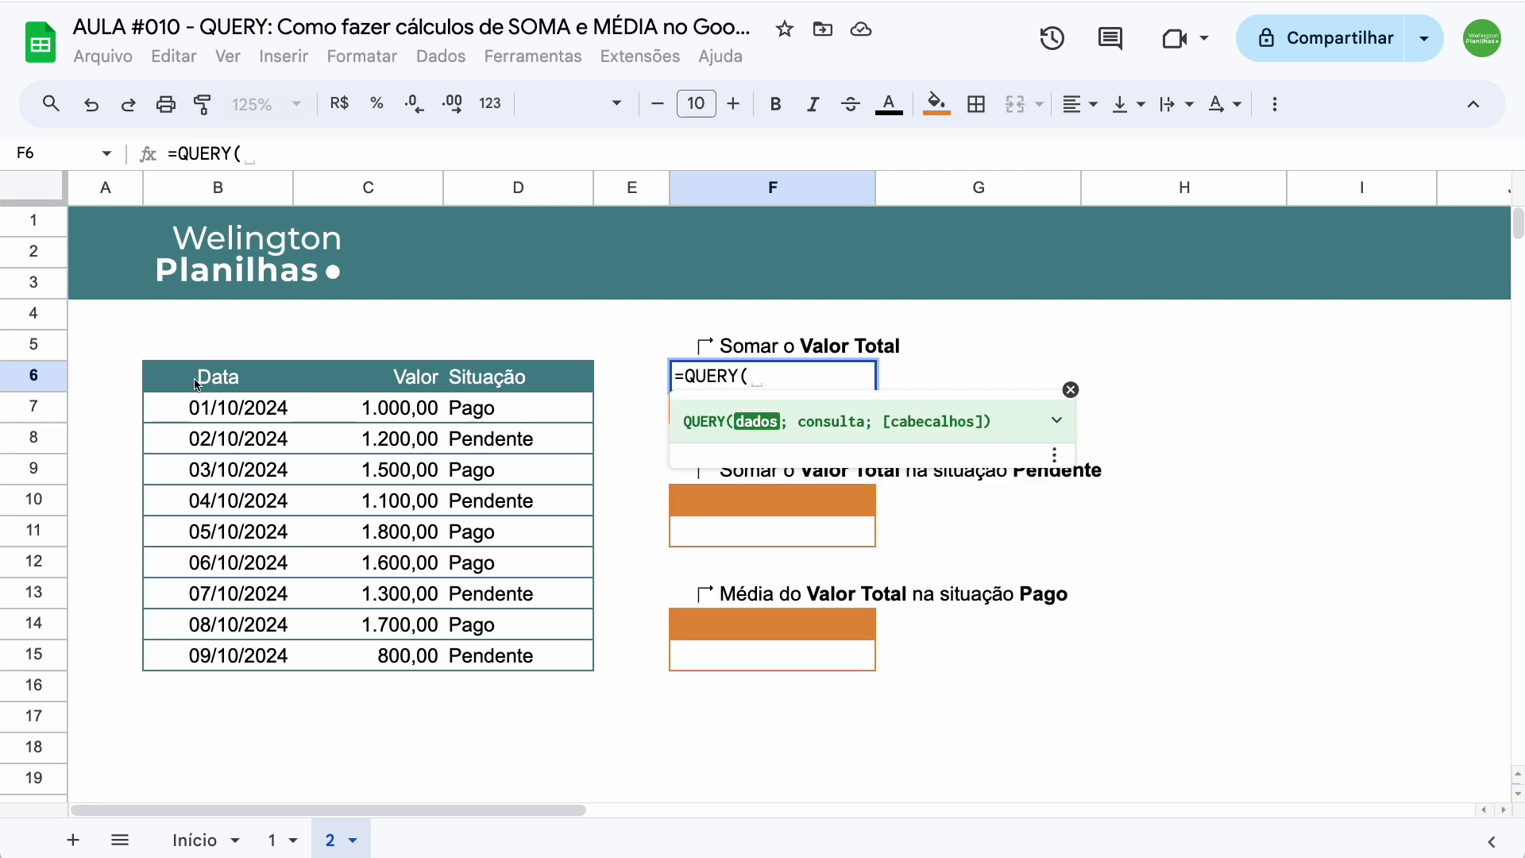
drag(199, 381, 559, 656)
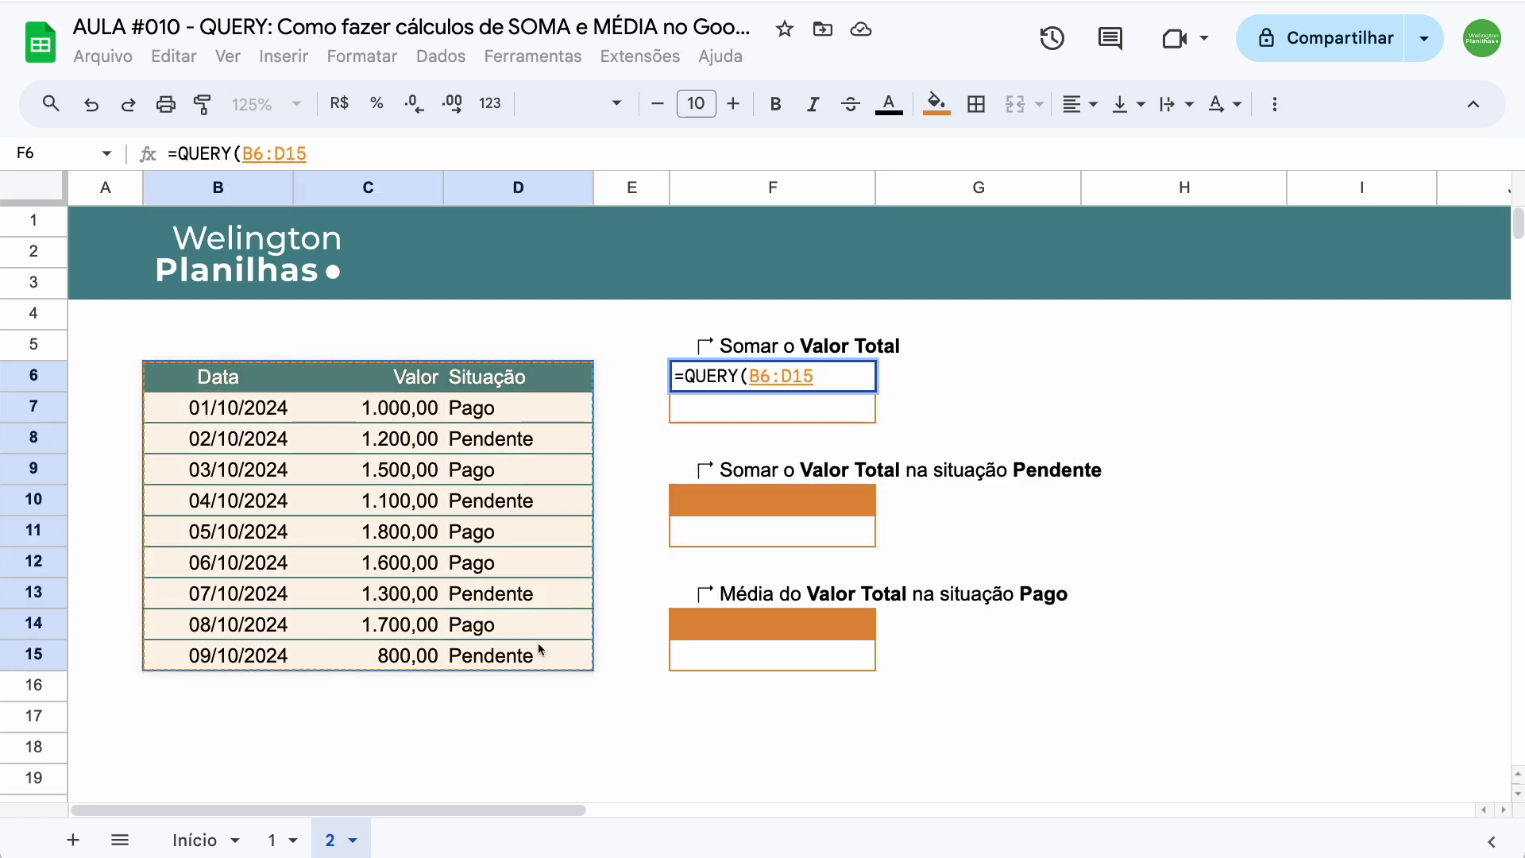
text(;"")
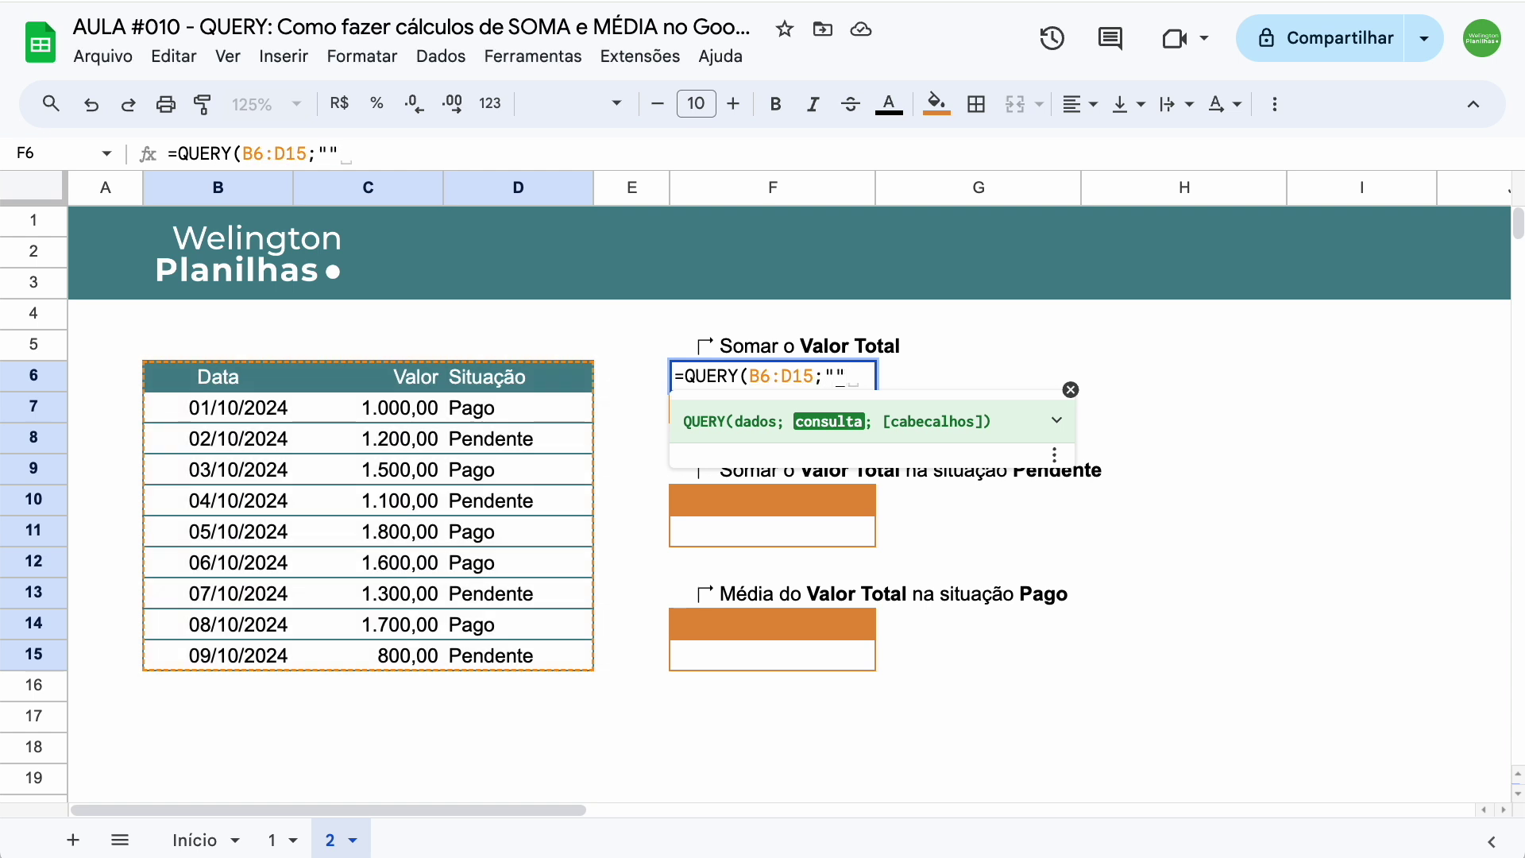
key(Left)
text(S)
text(ELECT)
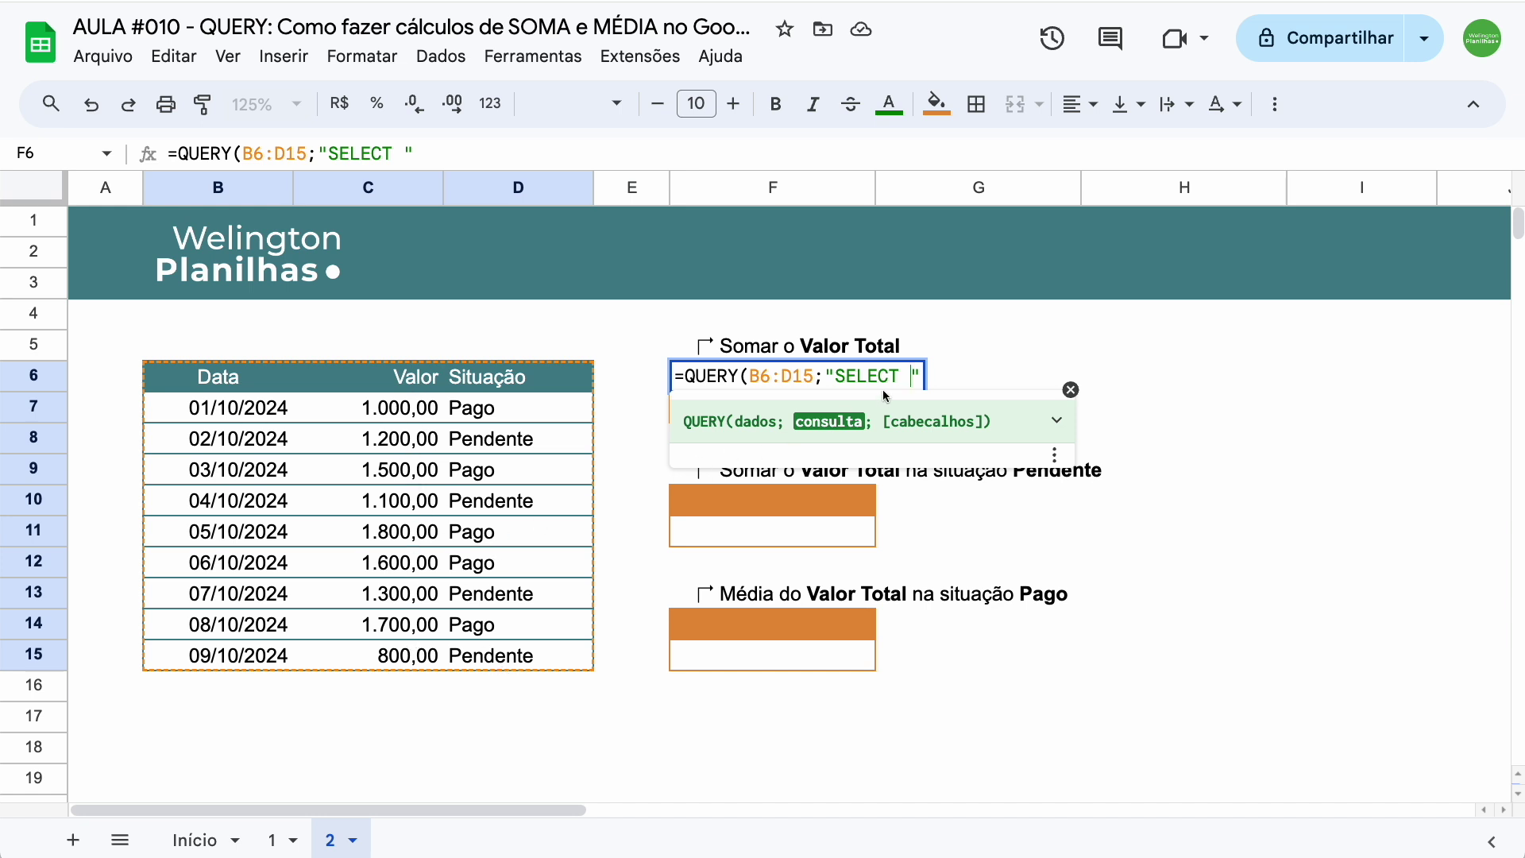
text(CT )
text(SU)
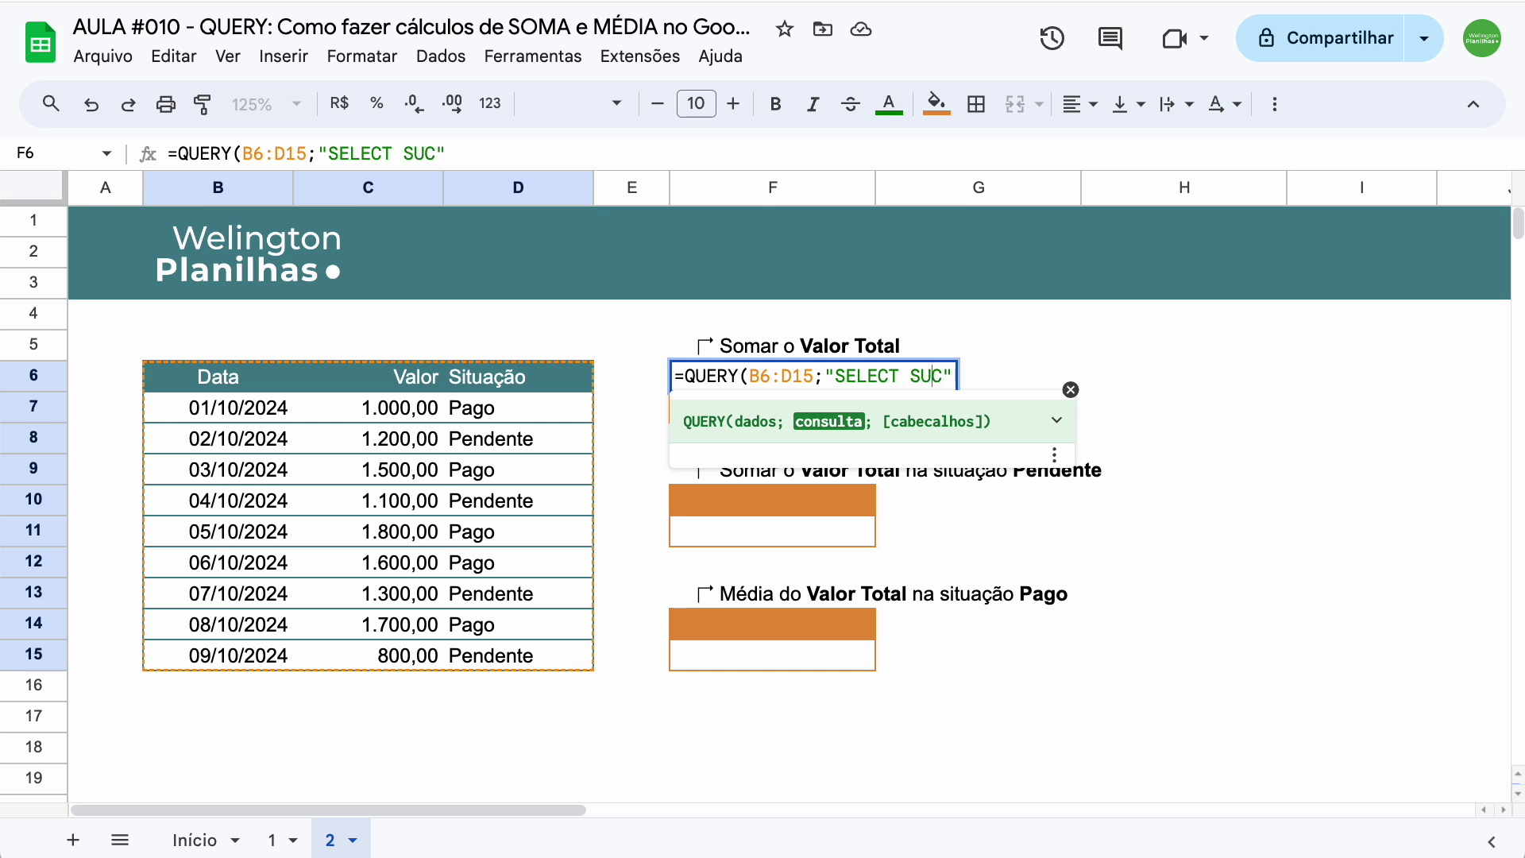
text(M(C)
text()")
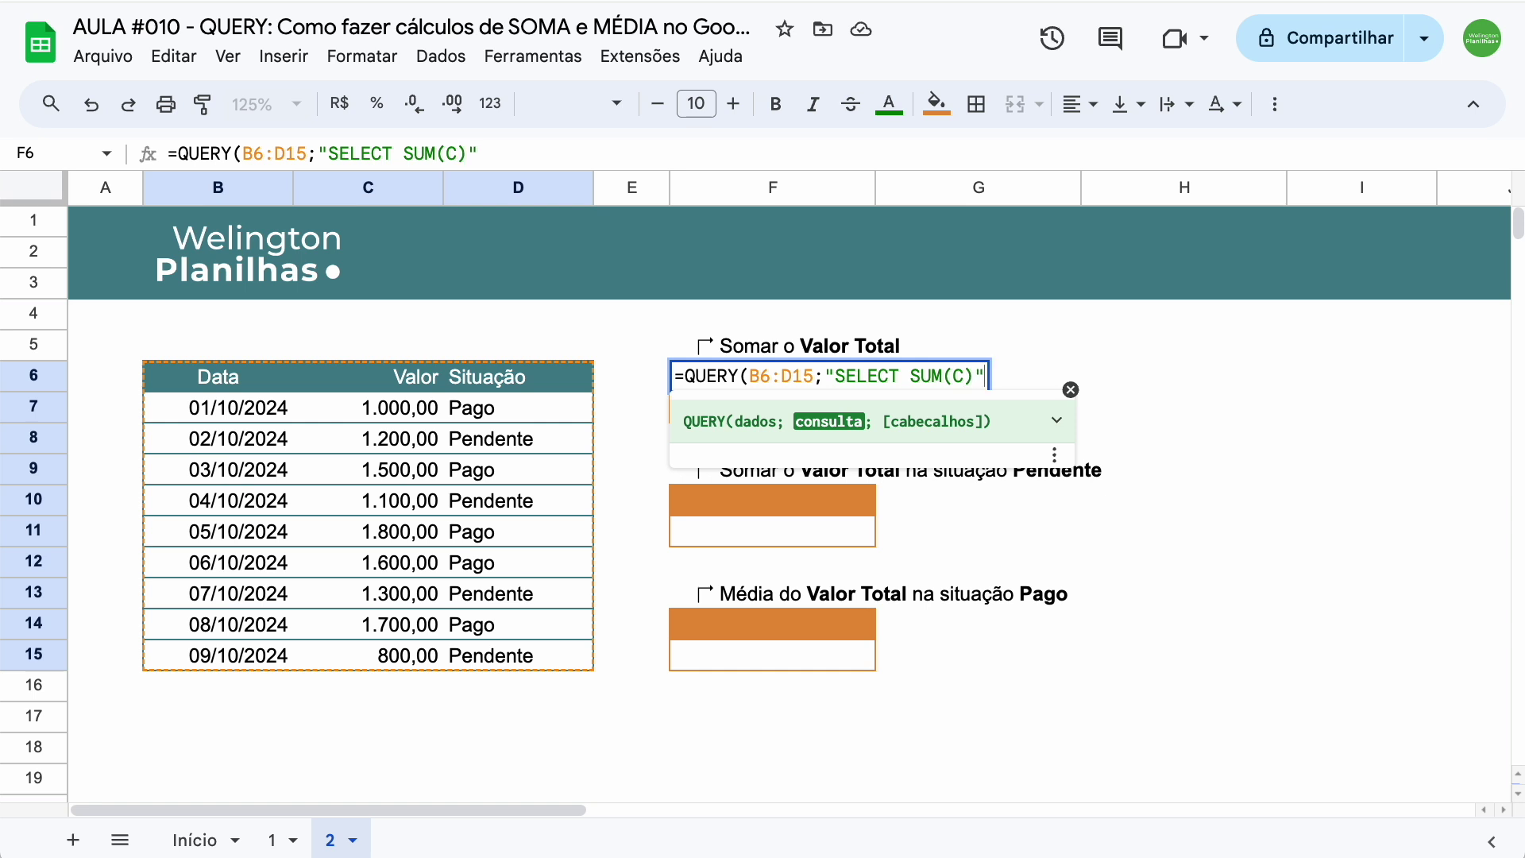
text())
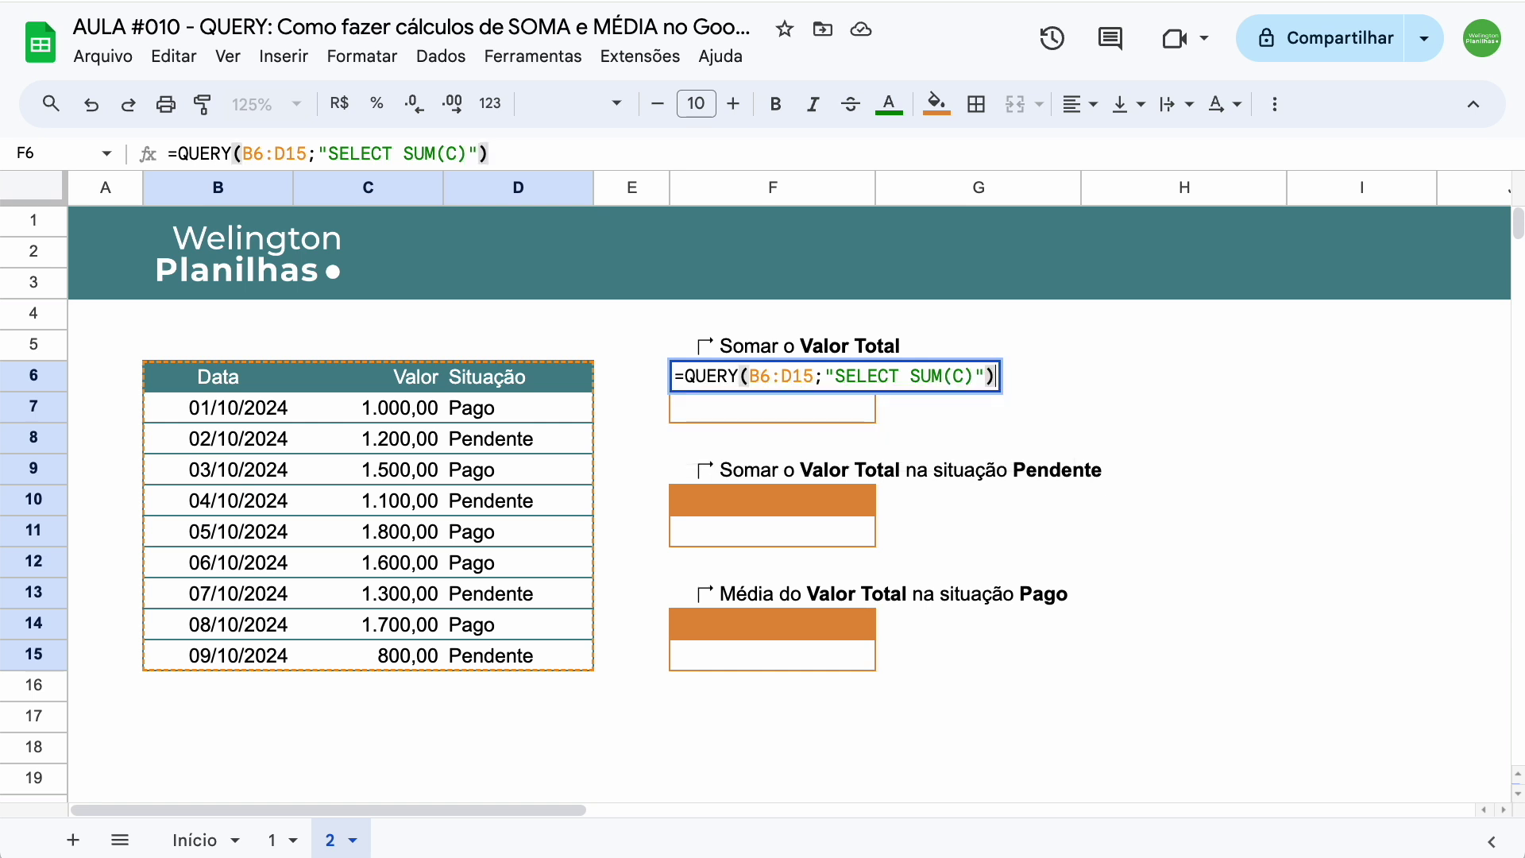
key(Return)
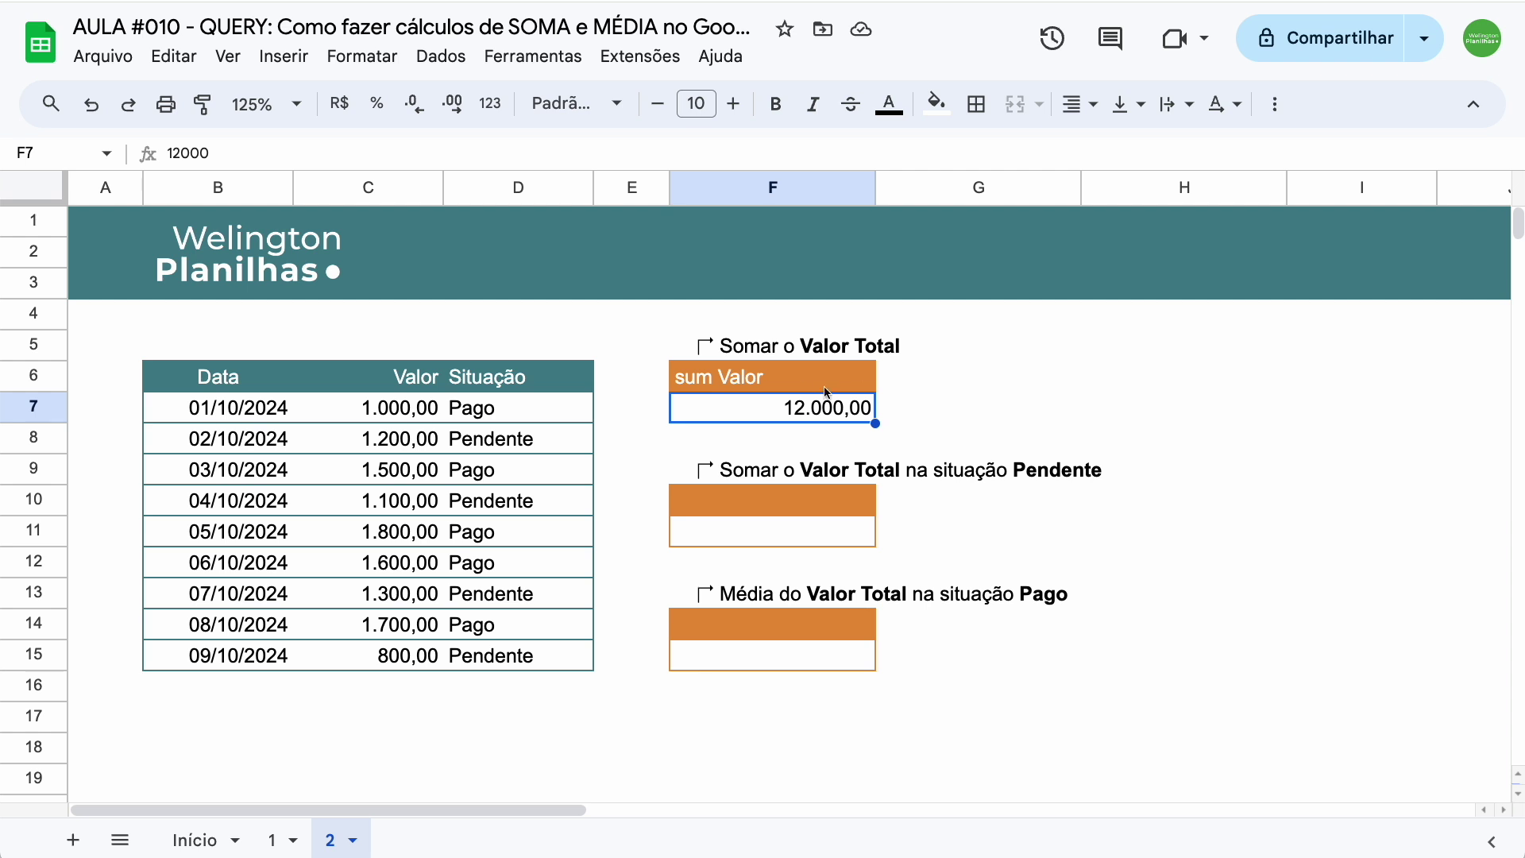
Step: Confirm the Valor amounts total 12.000,00 in the status bar and select F10
drag(403, 407, 401, 650)
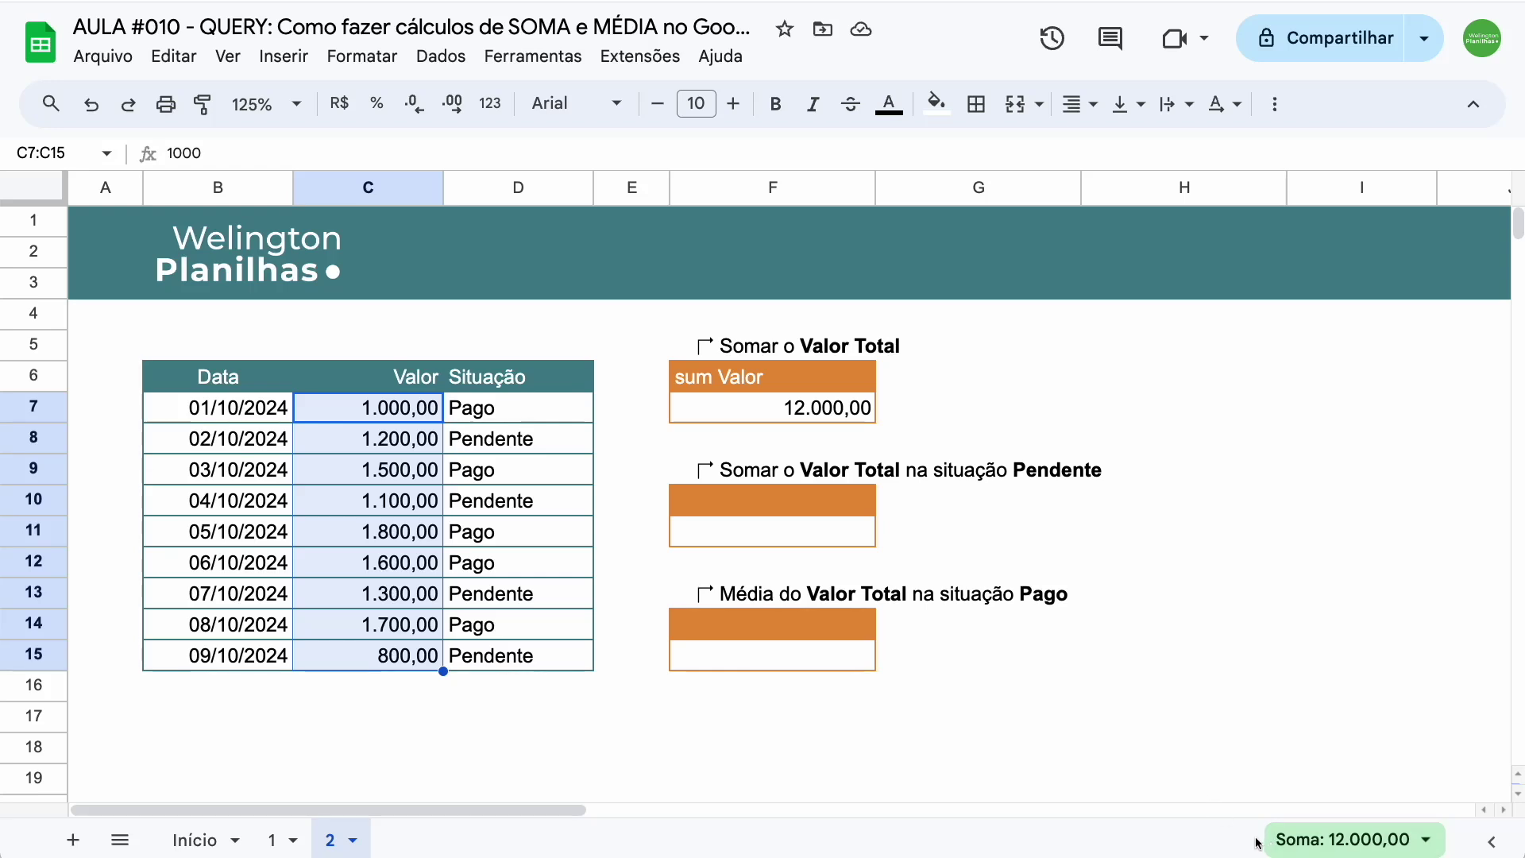
click(753, 506)
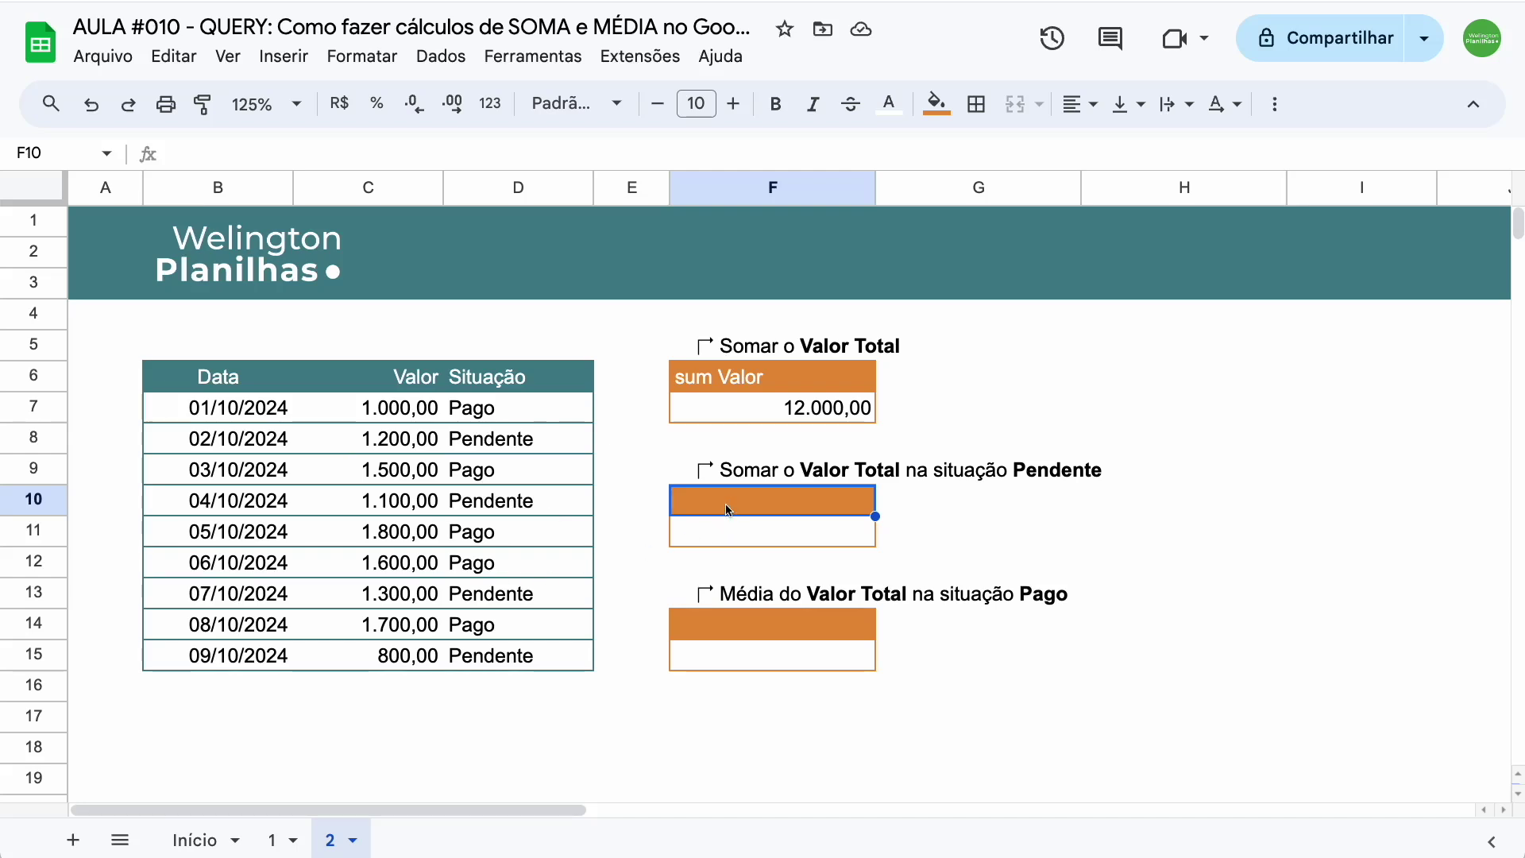
Step: In F10, enter =QUERY(B6:D15;"SELECT SUM(C) WHERE D = 'Pendente'"), giving 4.400,00
text(=)
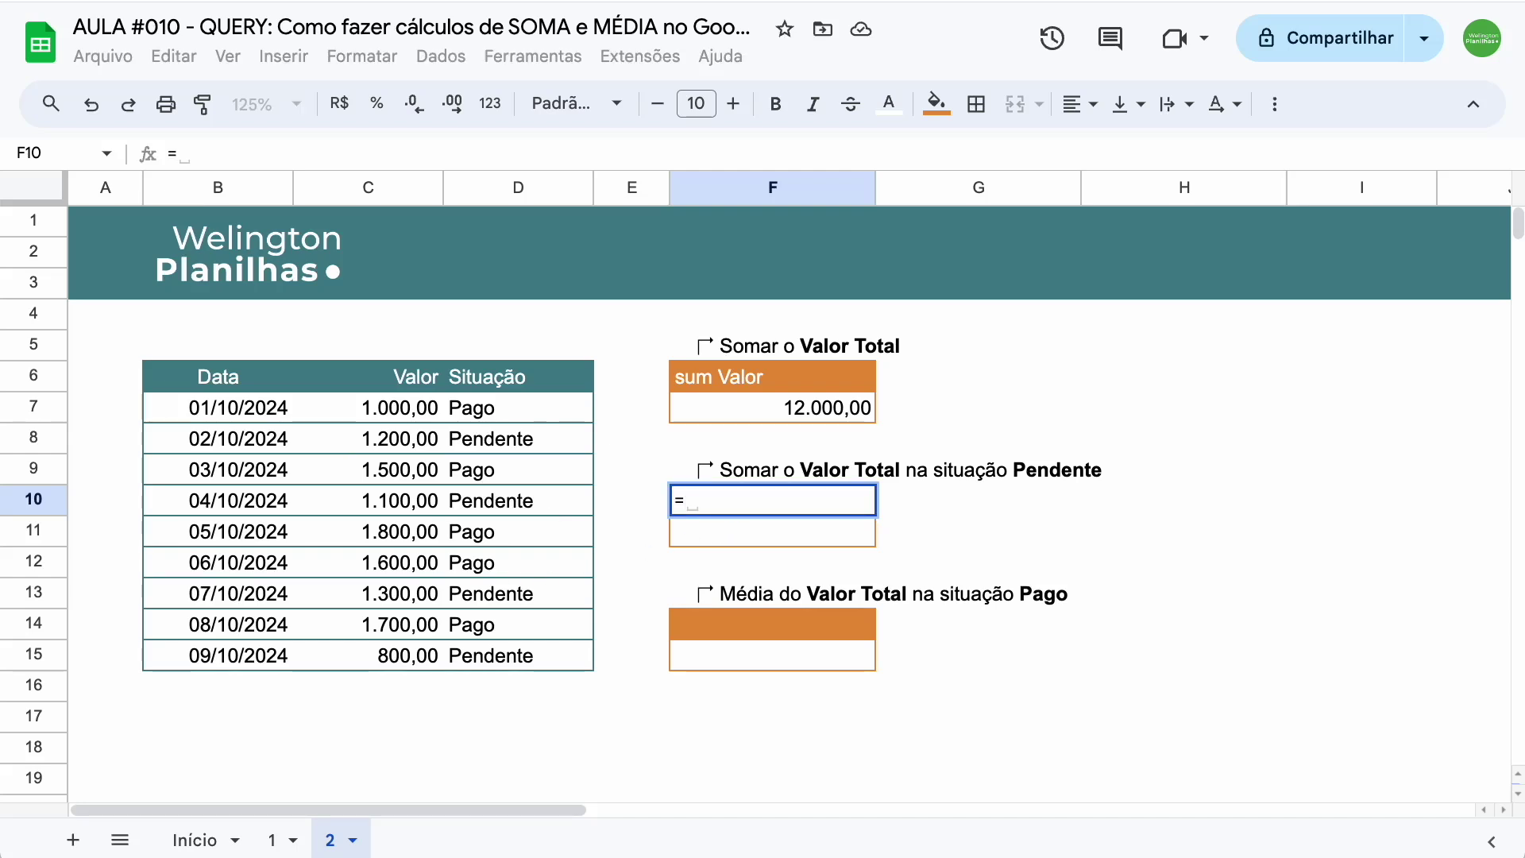
text(que)
key(Tab)
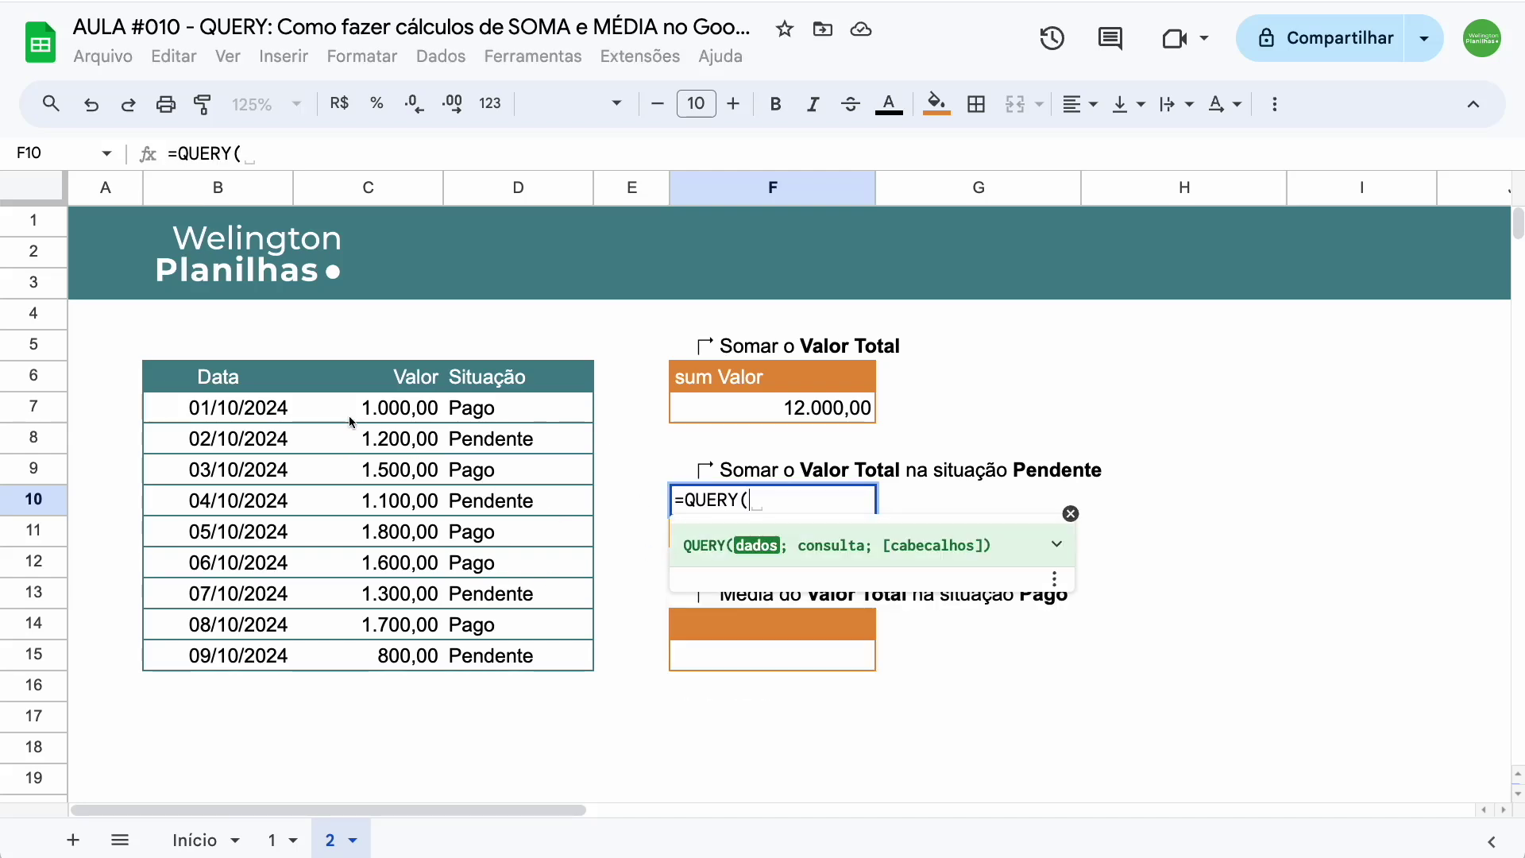
drag(222, 377, 538, 640)
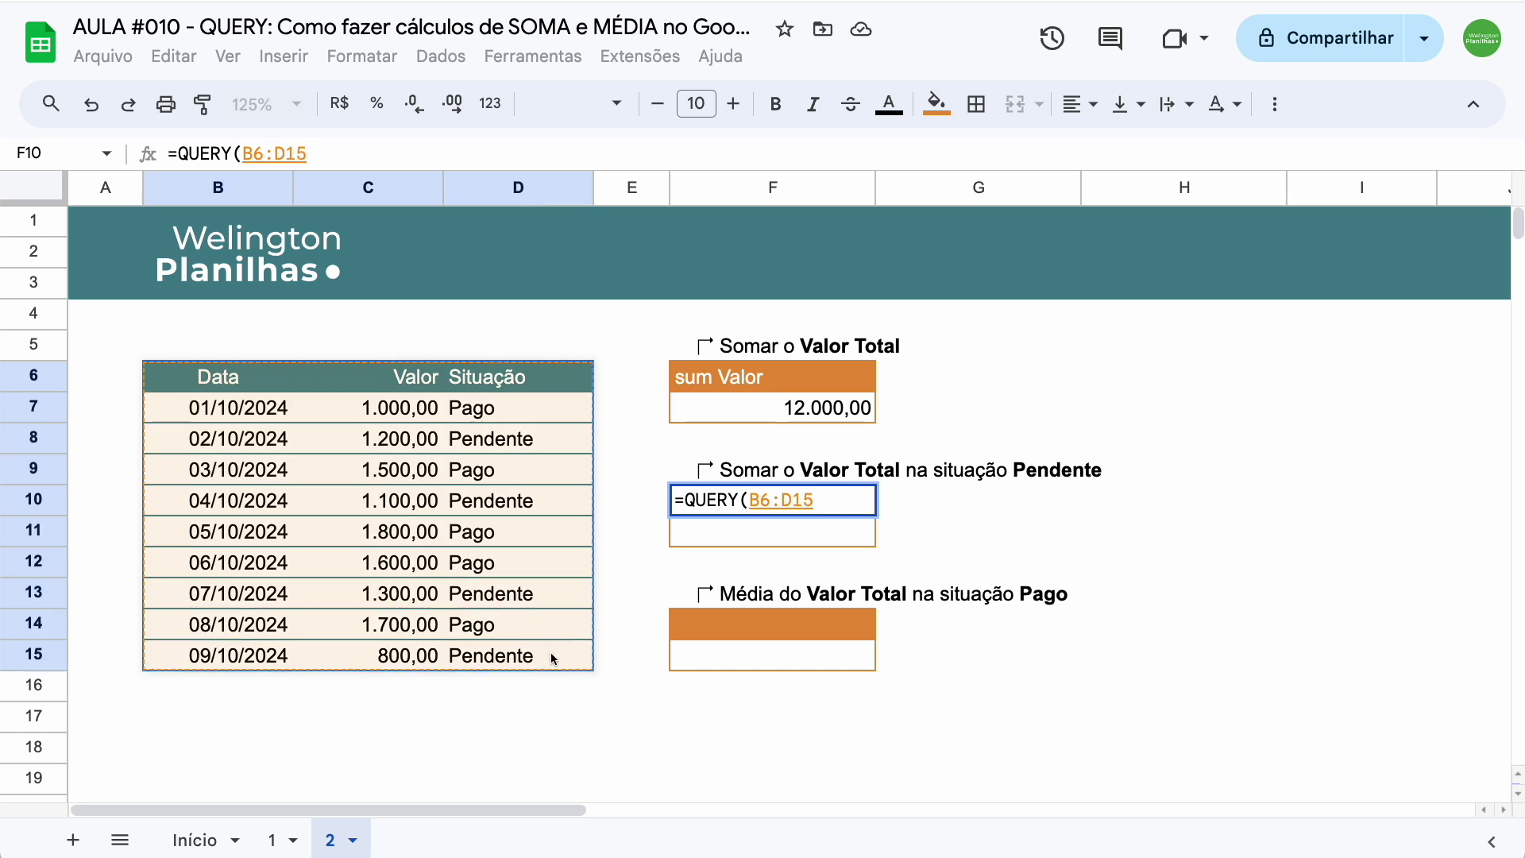
text(;"")
key(Left)
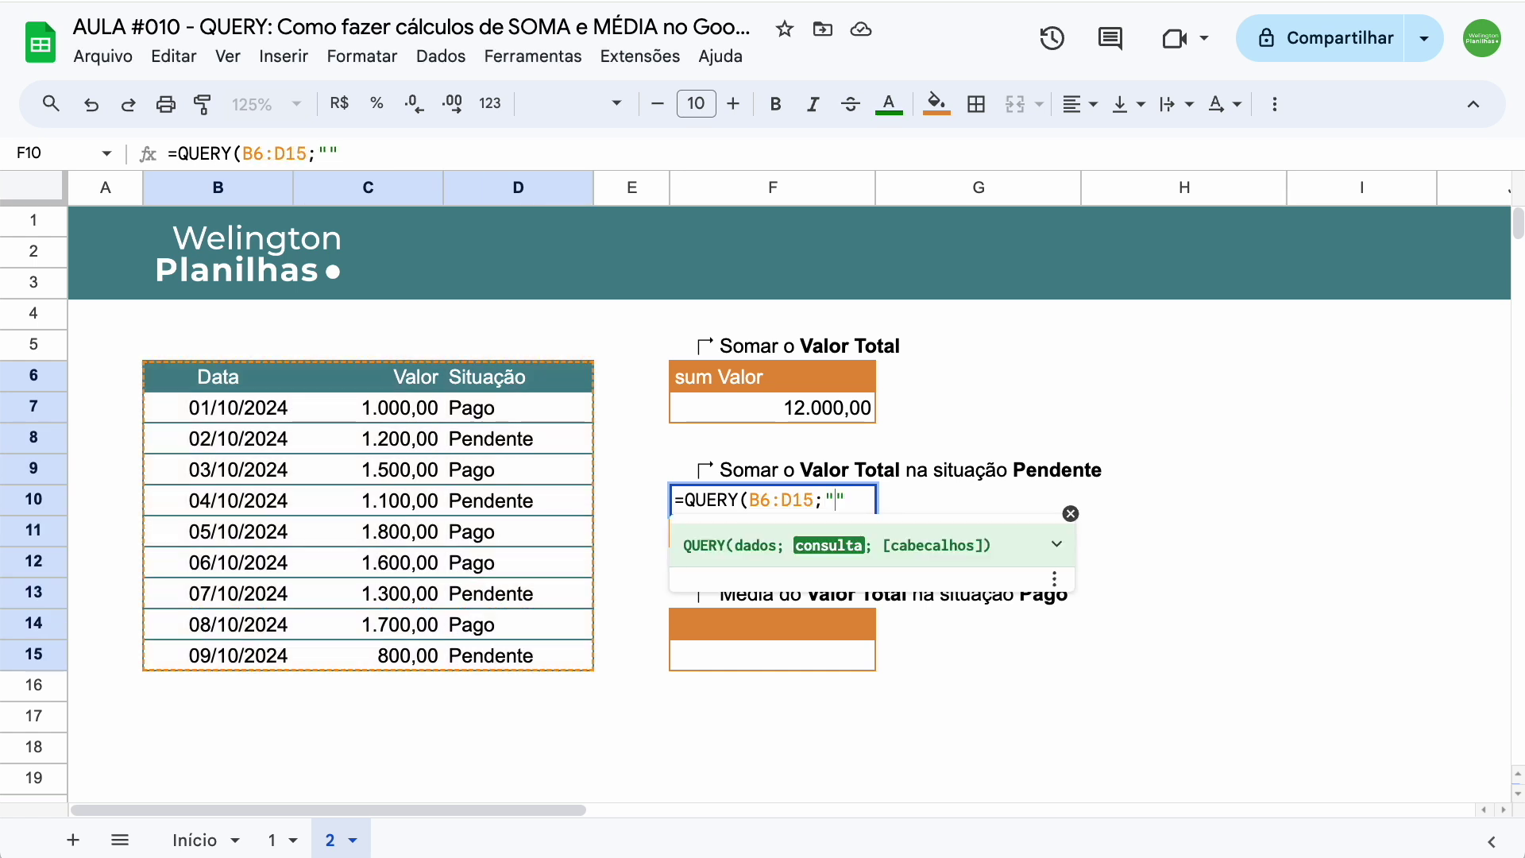
text(SELE)
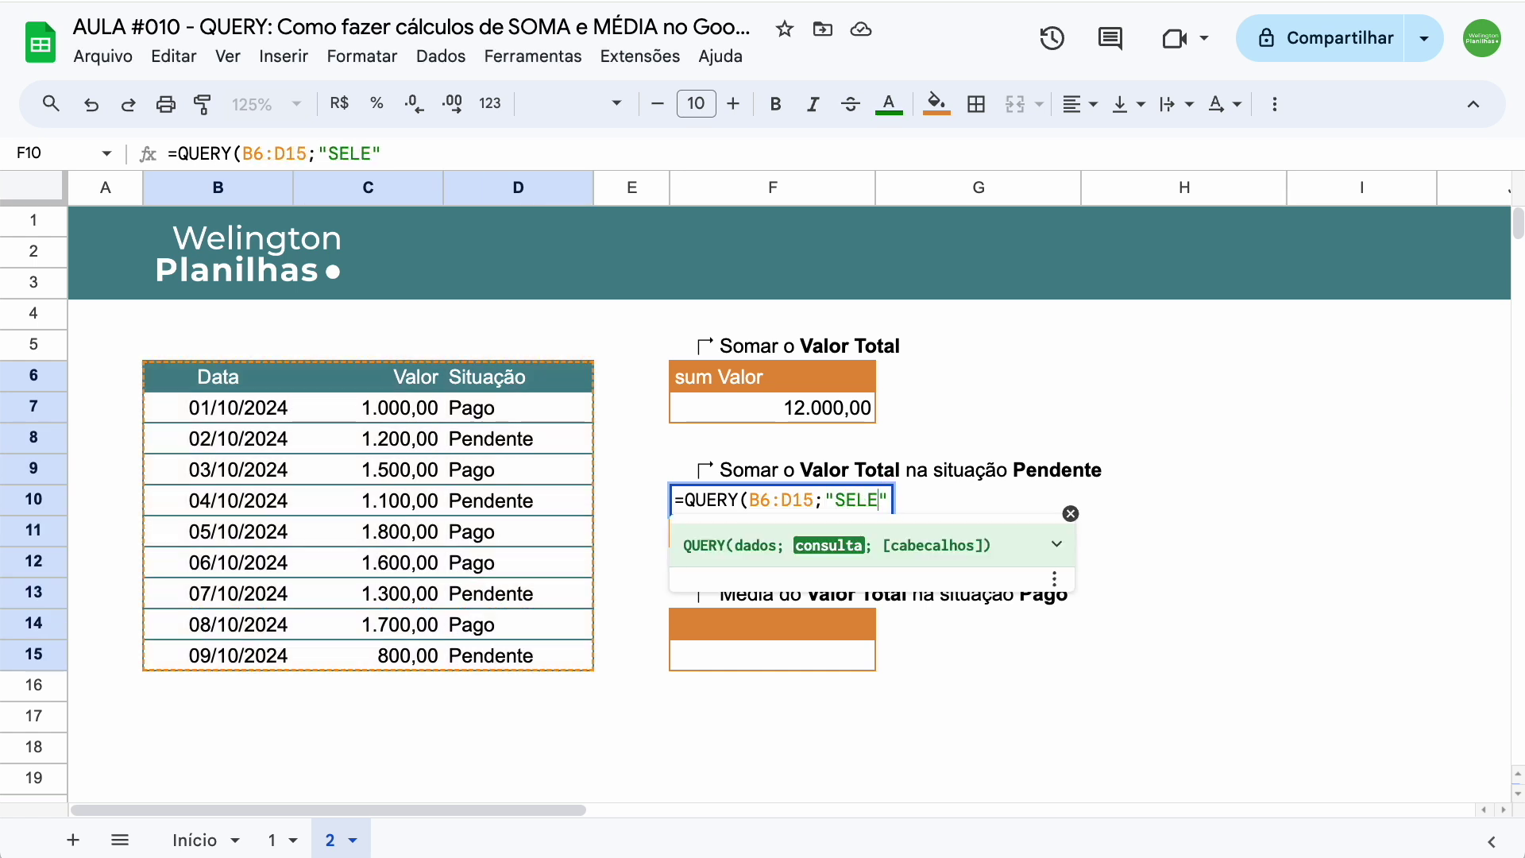
text(CT )
text(C)
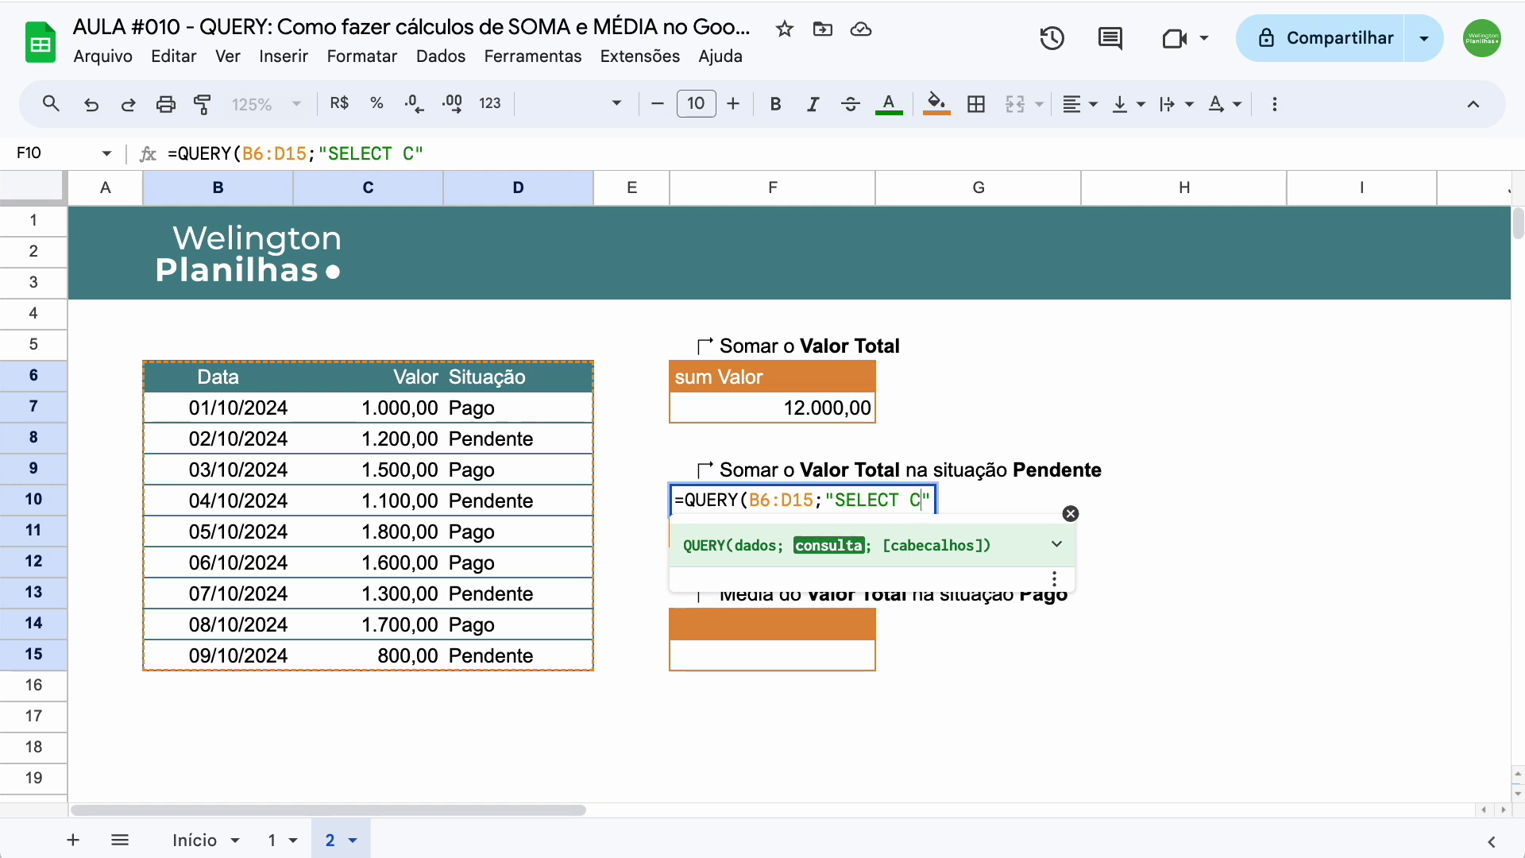
key(Left)
text(SUM(C)
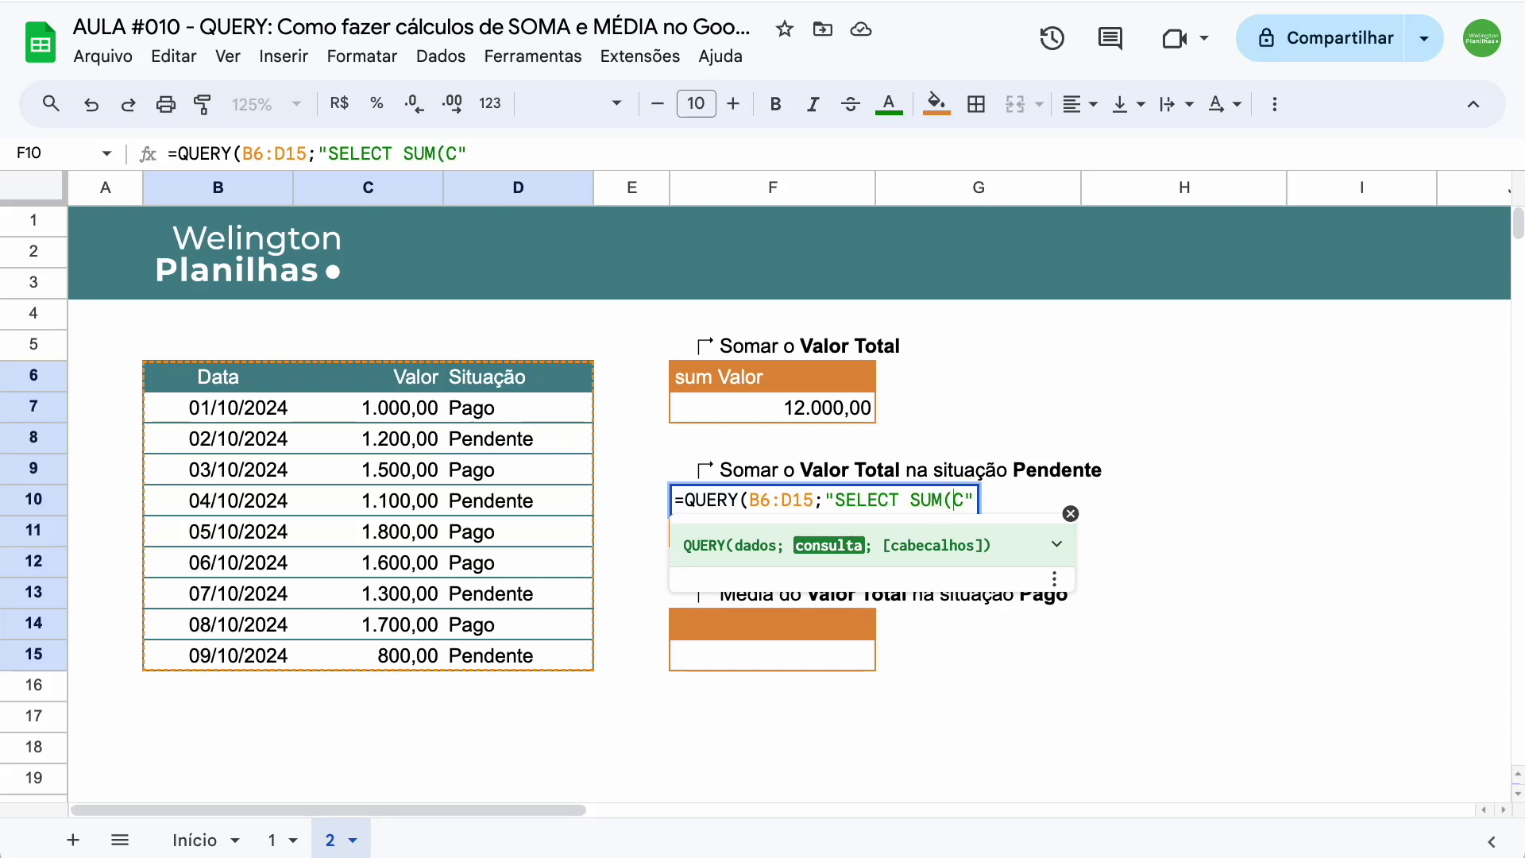
text())
text( WH)
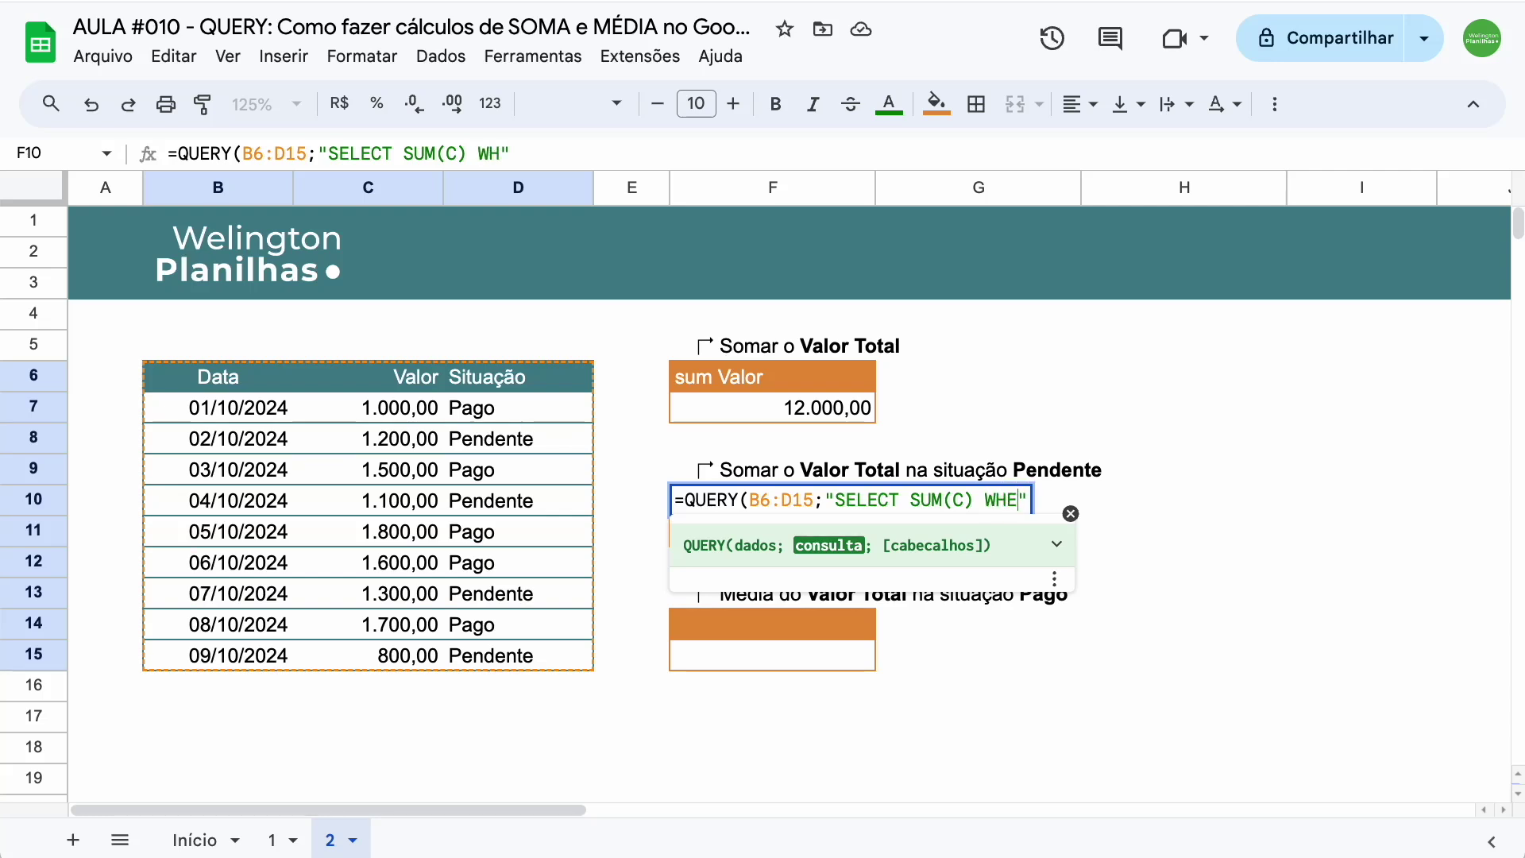
text(ERE)
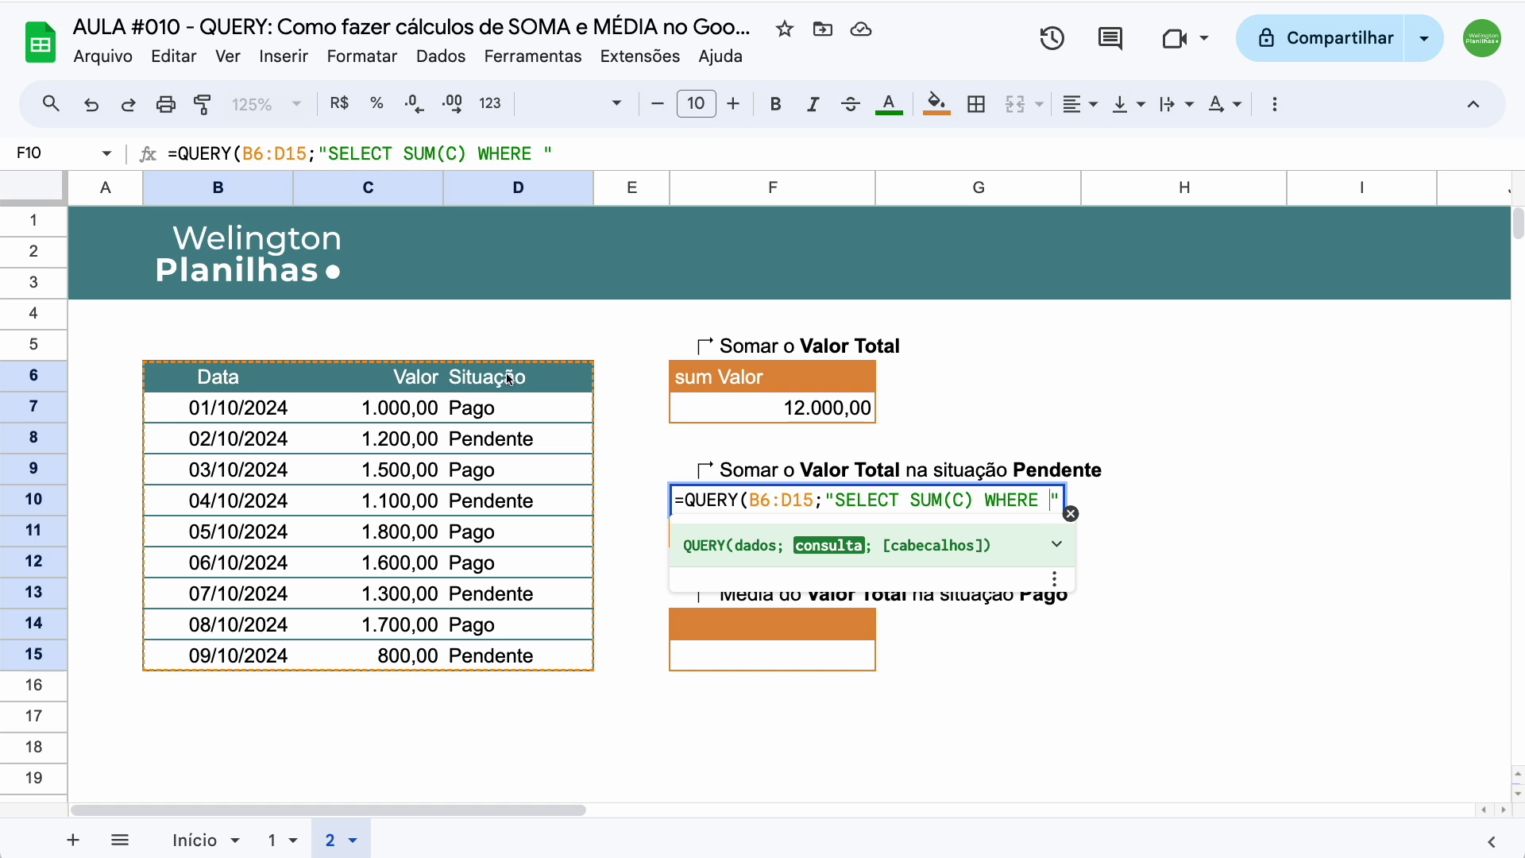
text(D)
text( = ')
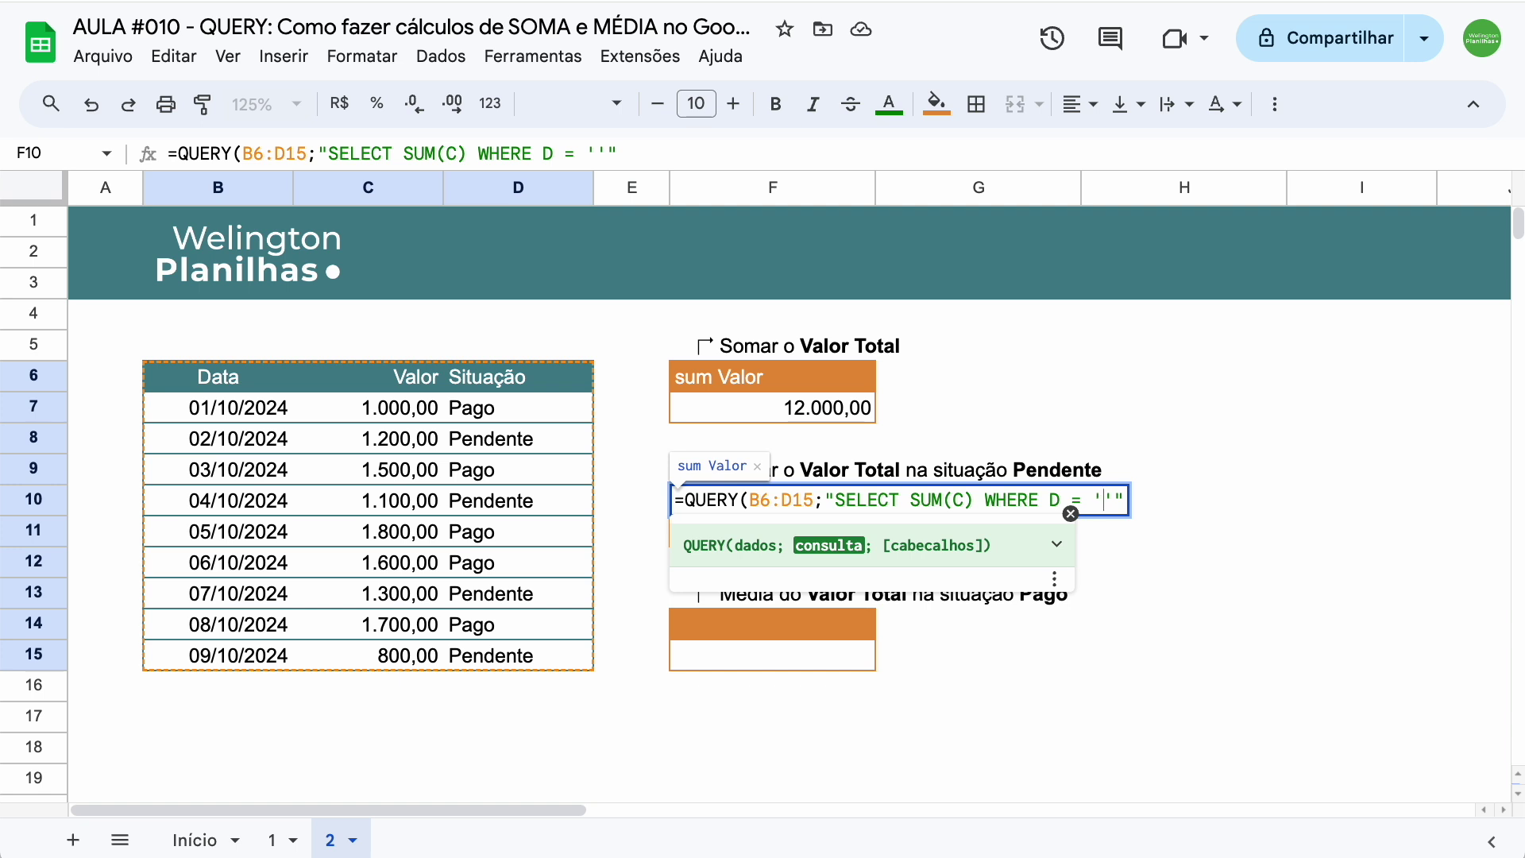
text(Penden)
text(te'")
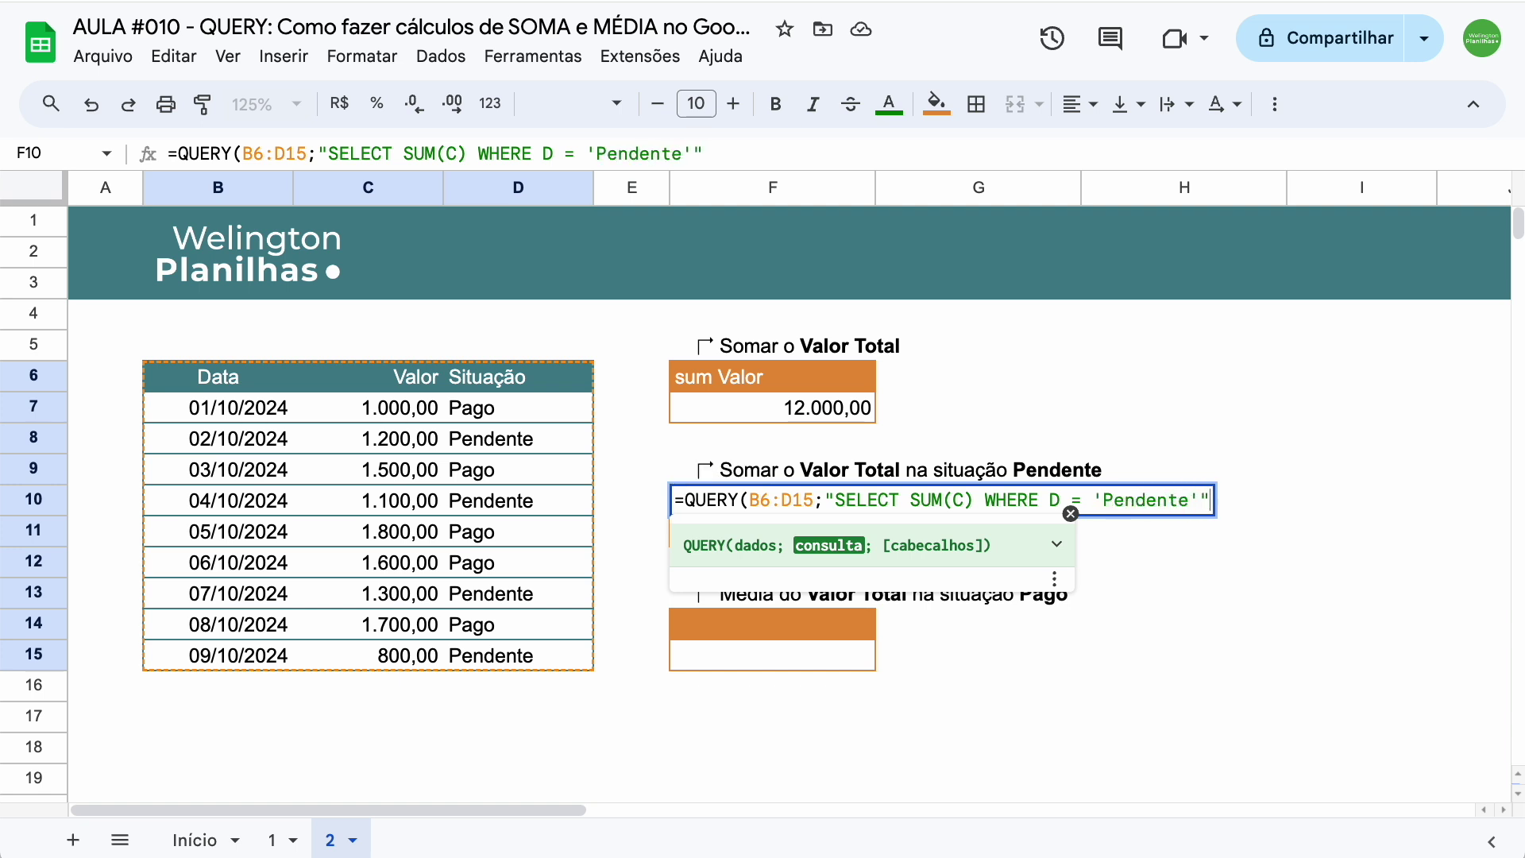
text())
key(Return)
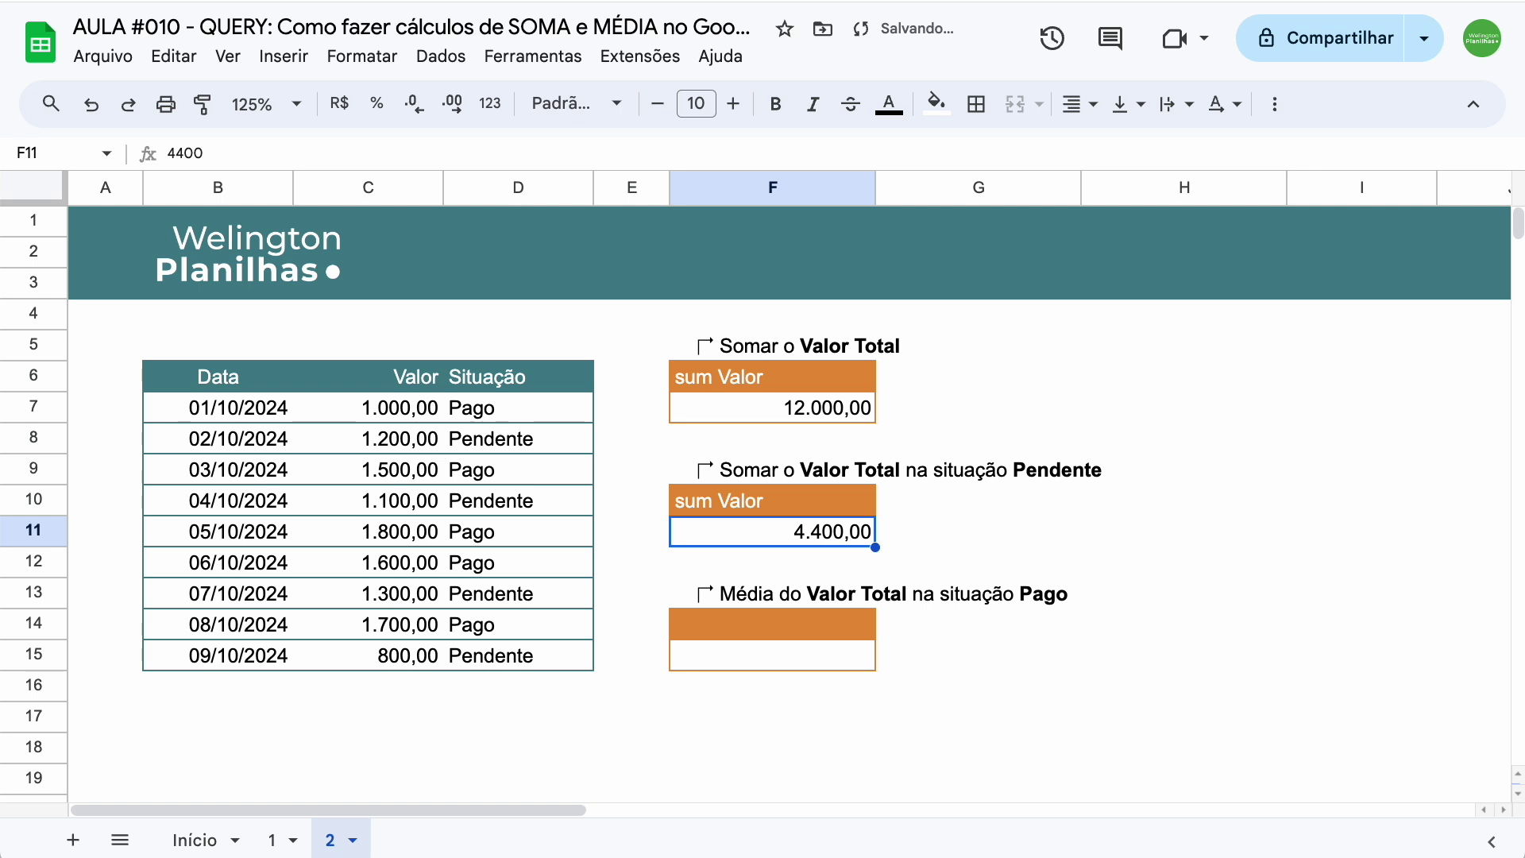
click(409, 445)
ctrl+click(389, 500)
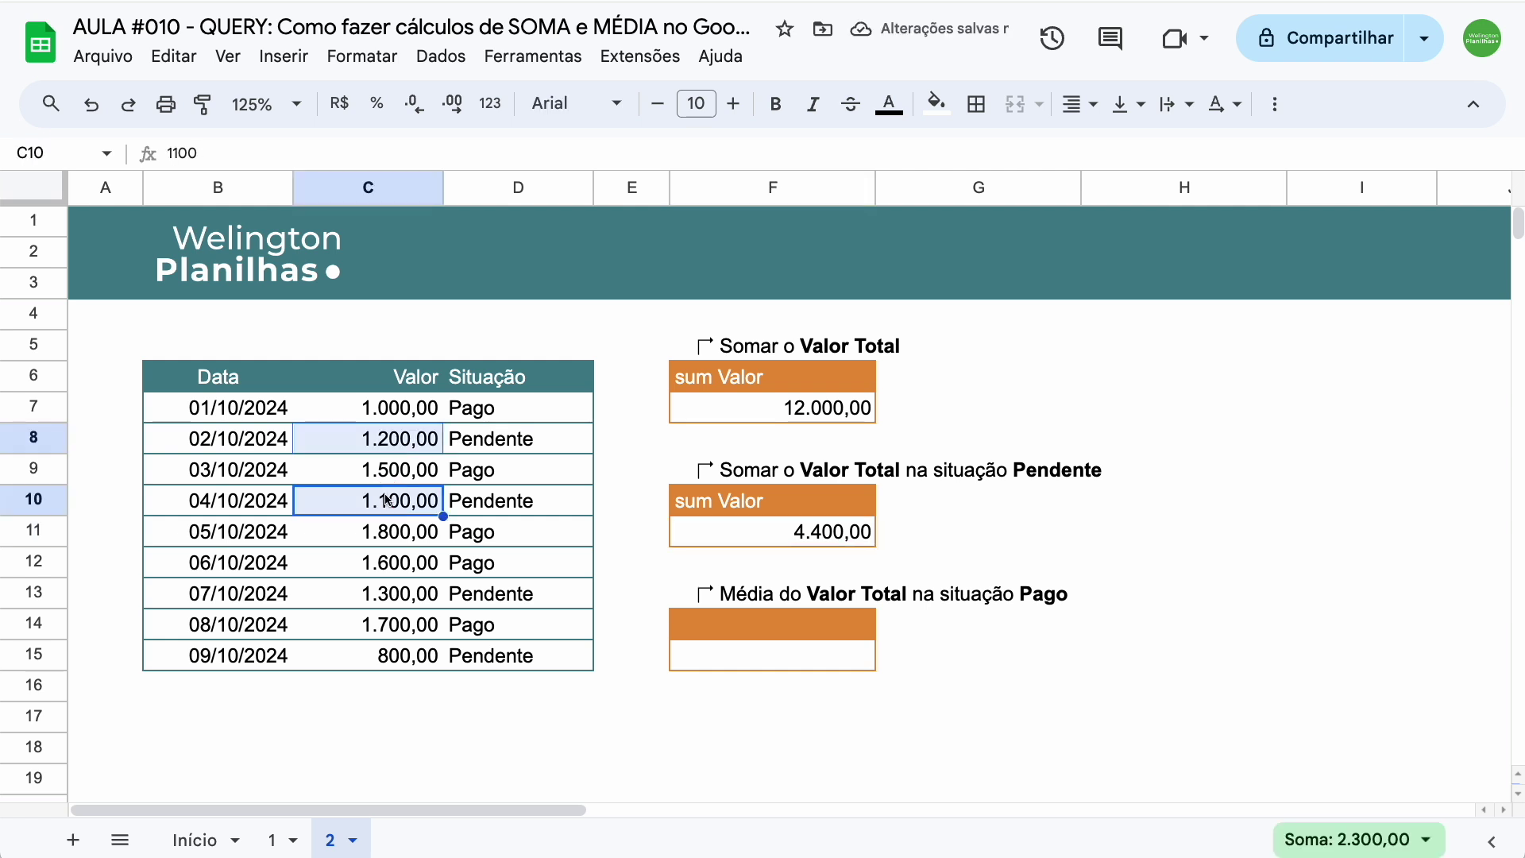
ctrl+click(385, 597)
ctrl+click(376, 658)
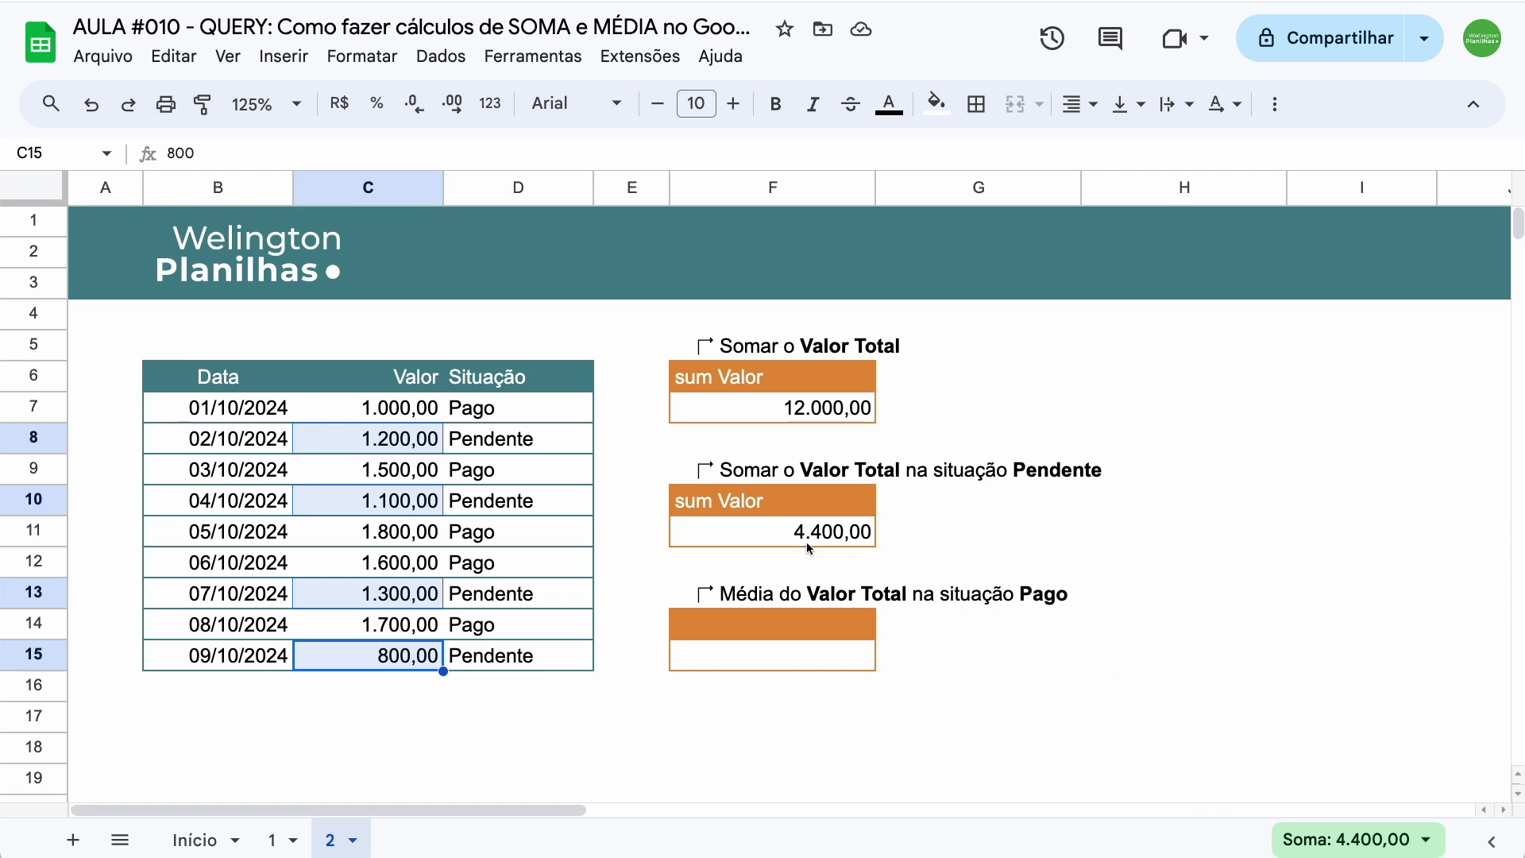
click(734, 630)
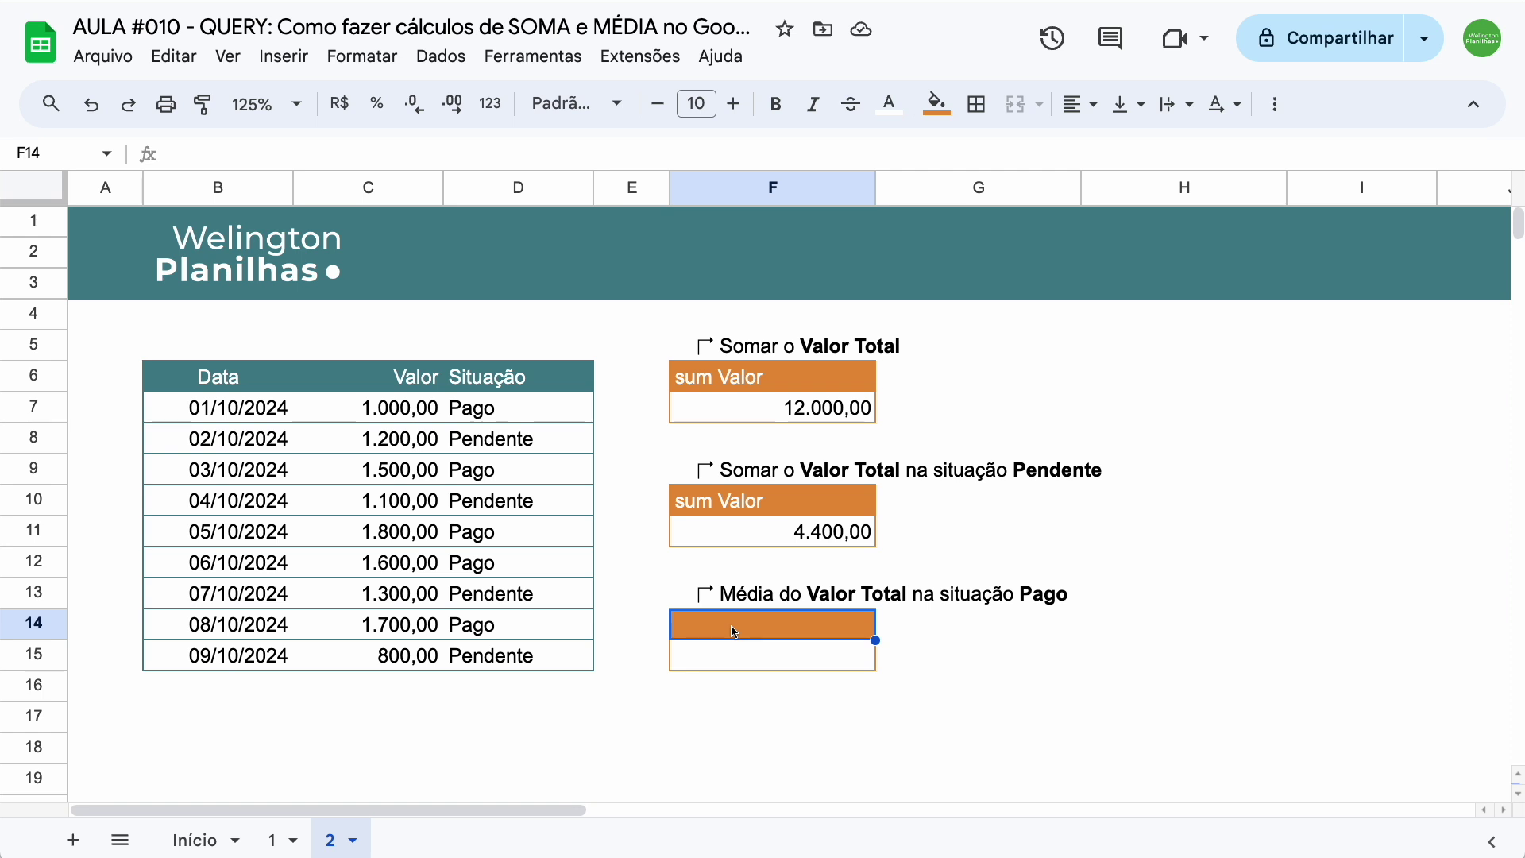
Step: In F14, enter =QUERY(B6:D15;"SELECT AVG(C) WHERE D = 'Pago'"), giving 1.520,00
text(=)
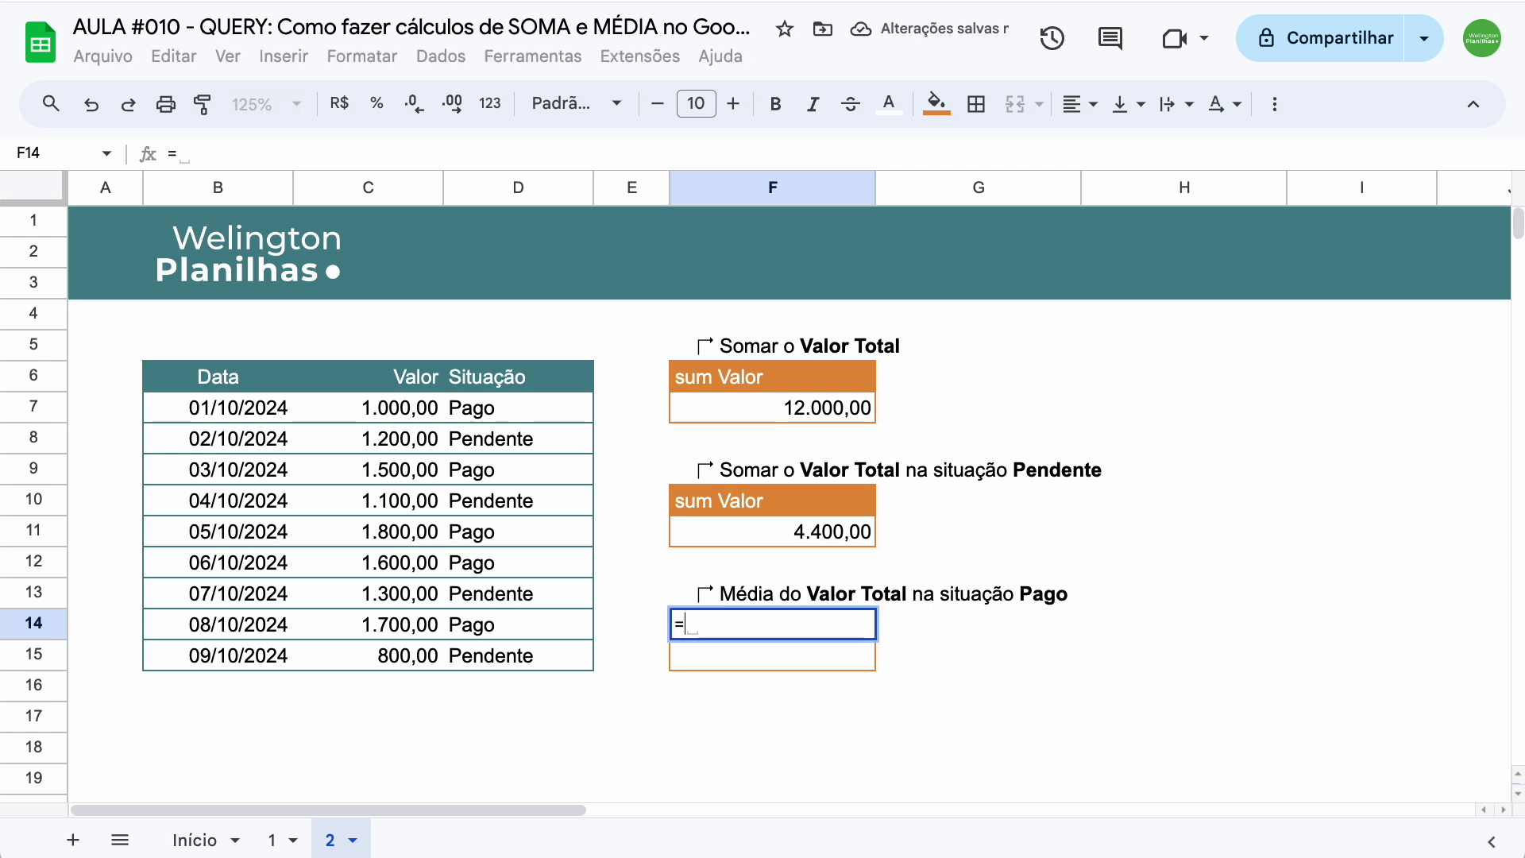
text(Que)
key(Tab)
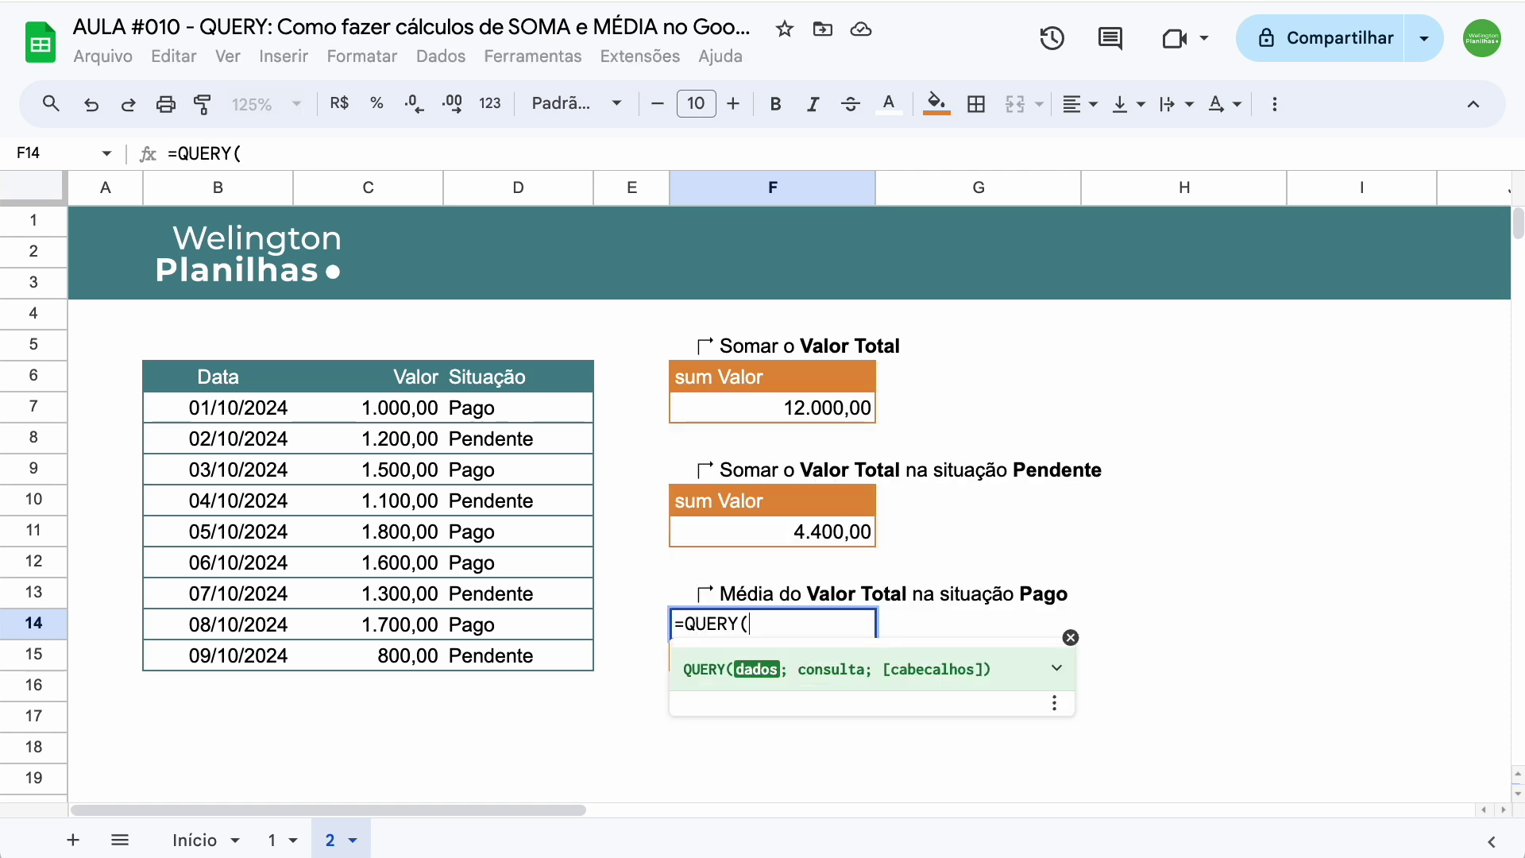
drag(217, 389, 541, 657)
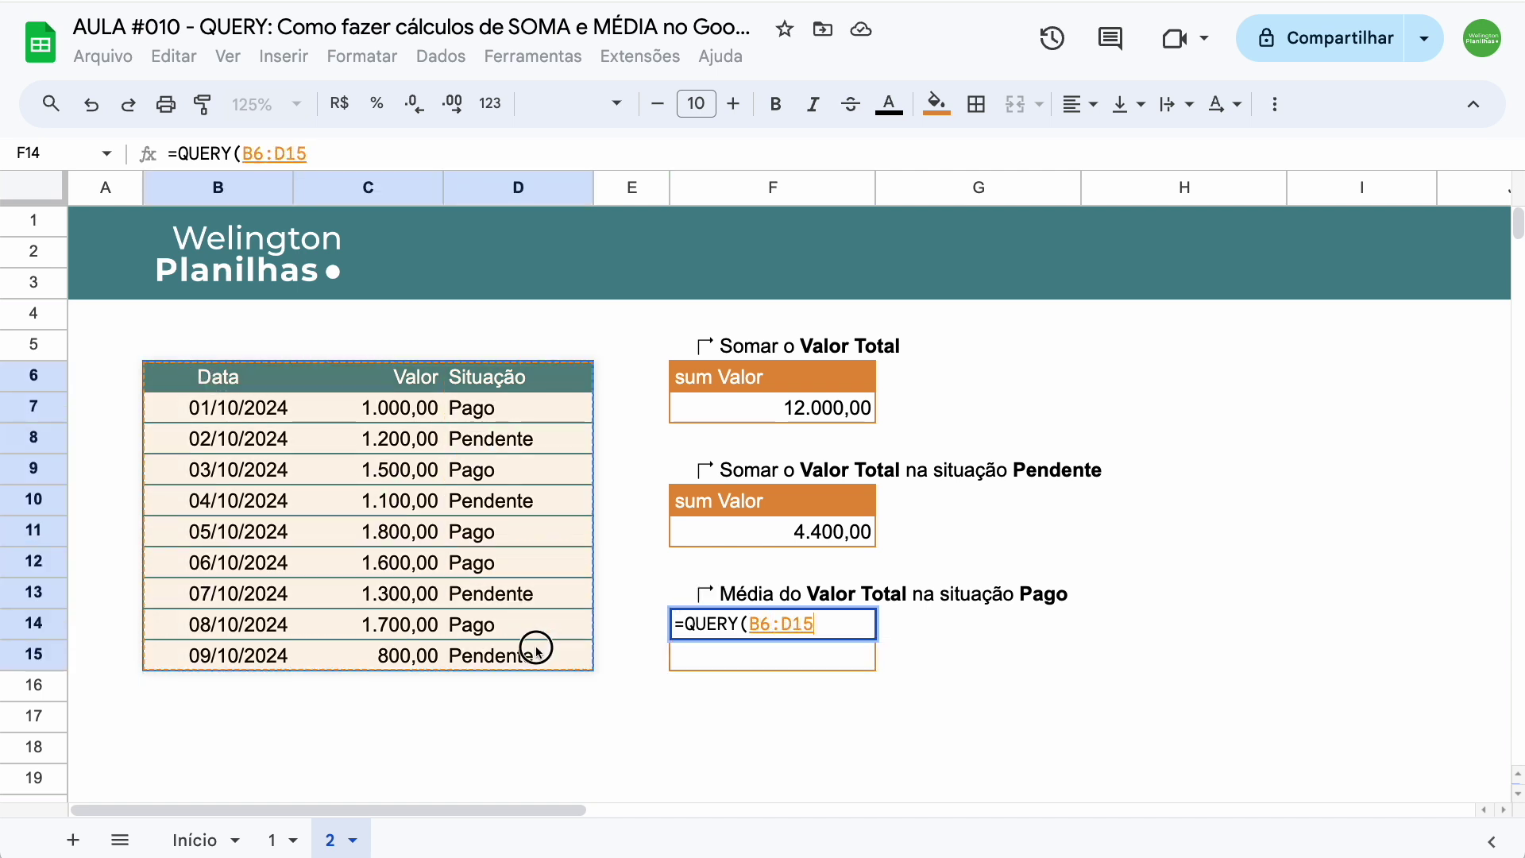
text(;)
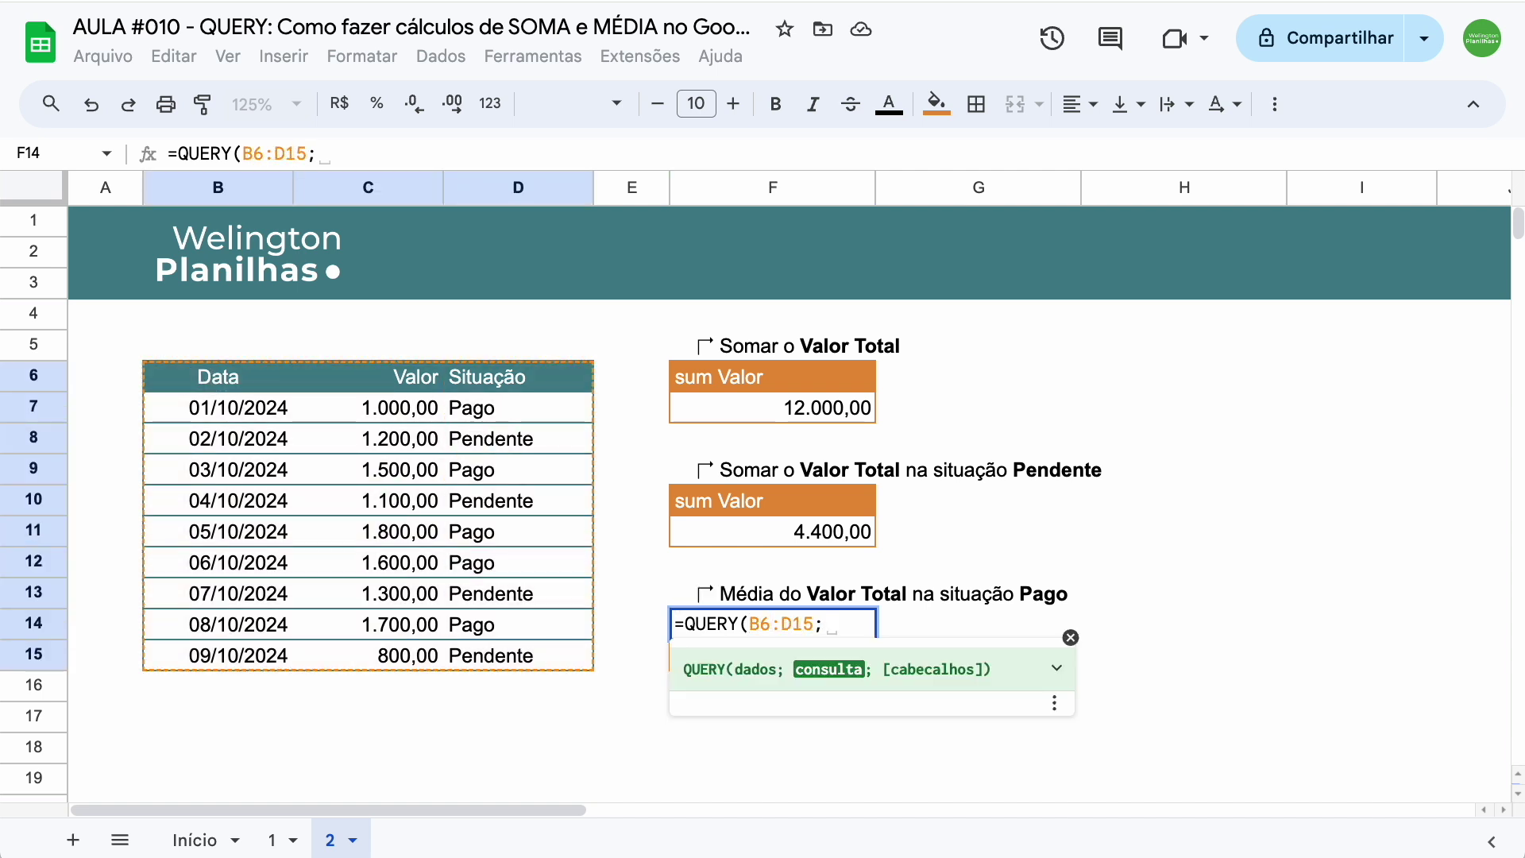
text("")
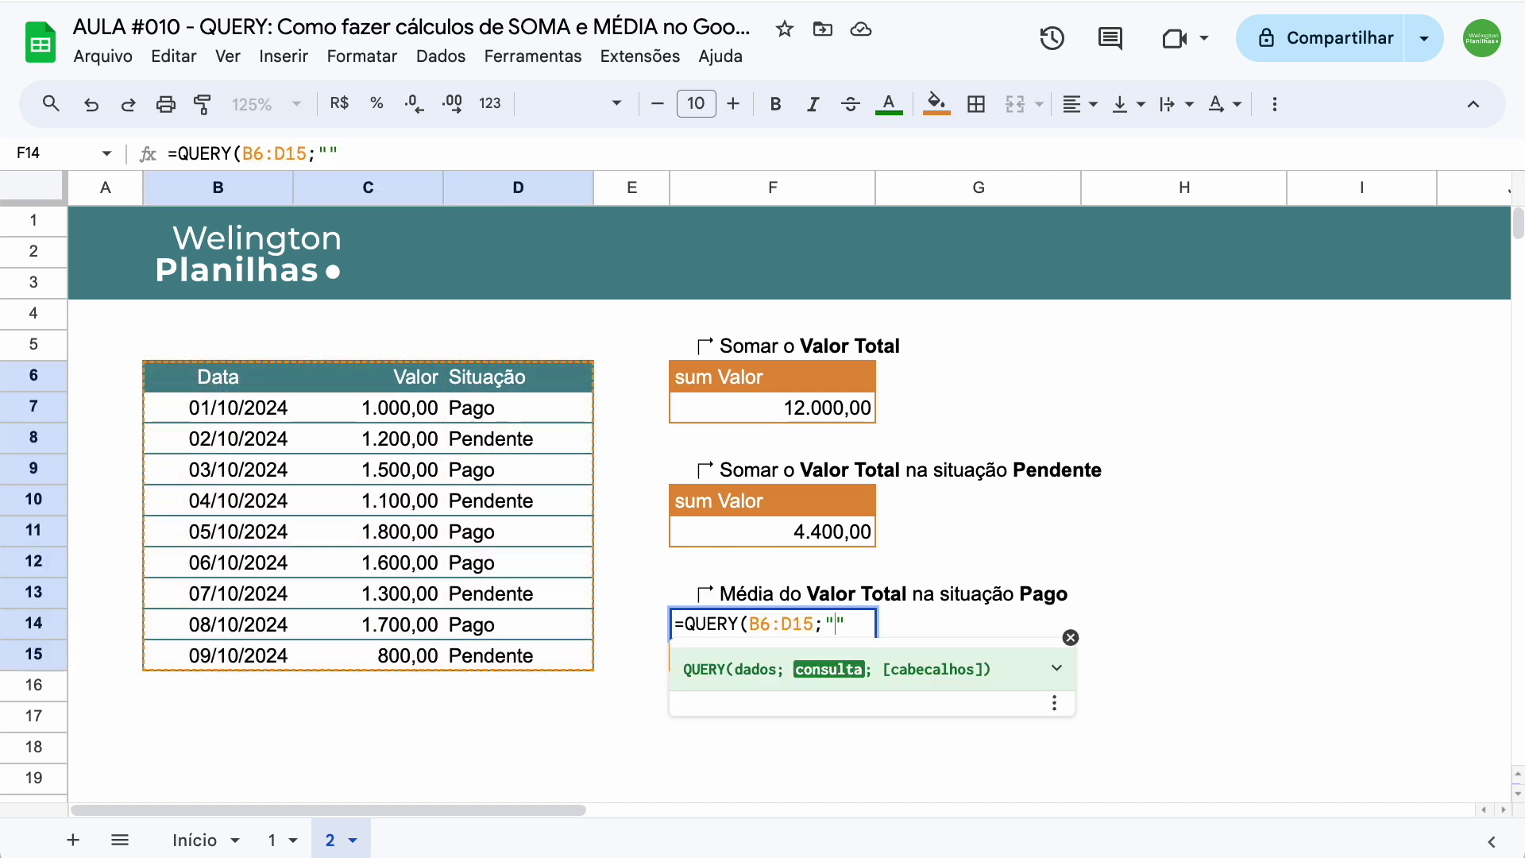
text(SELECT)
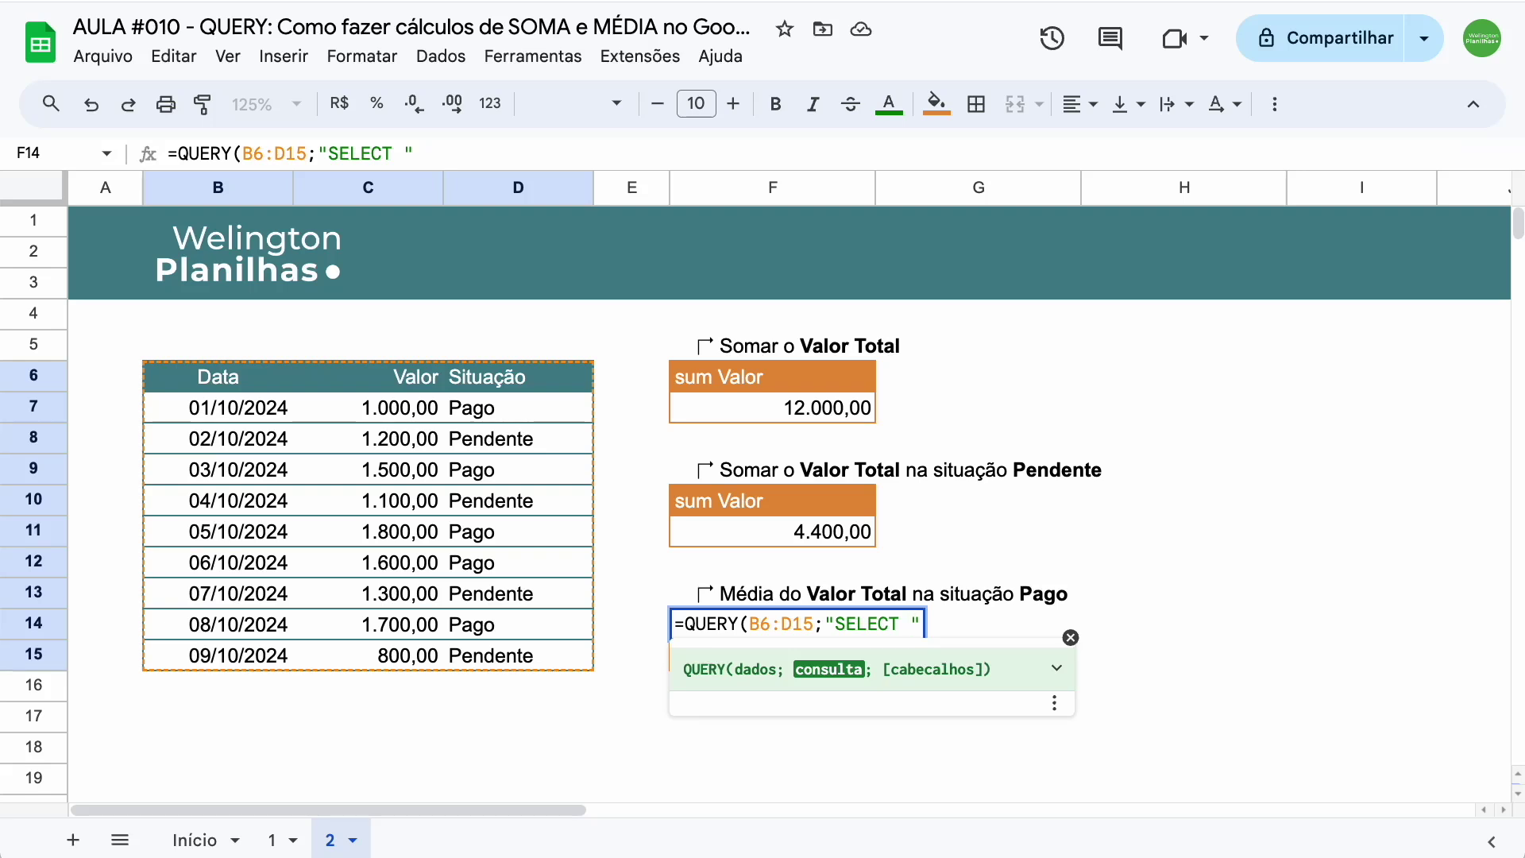
text(A)
text(VG()
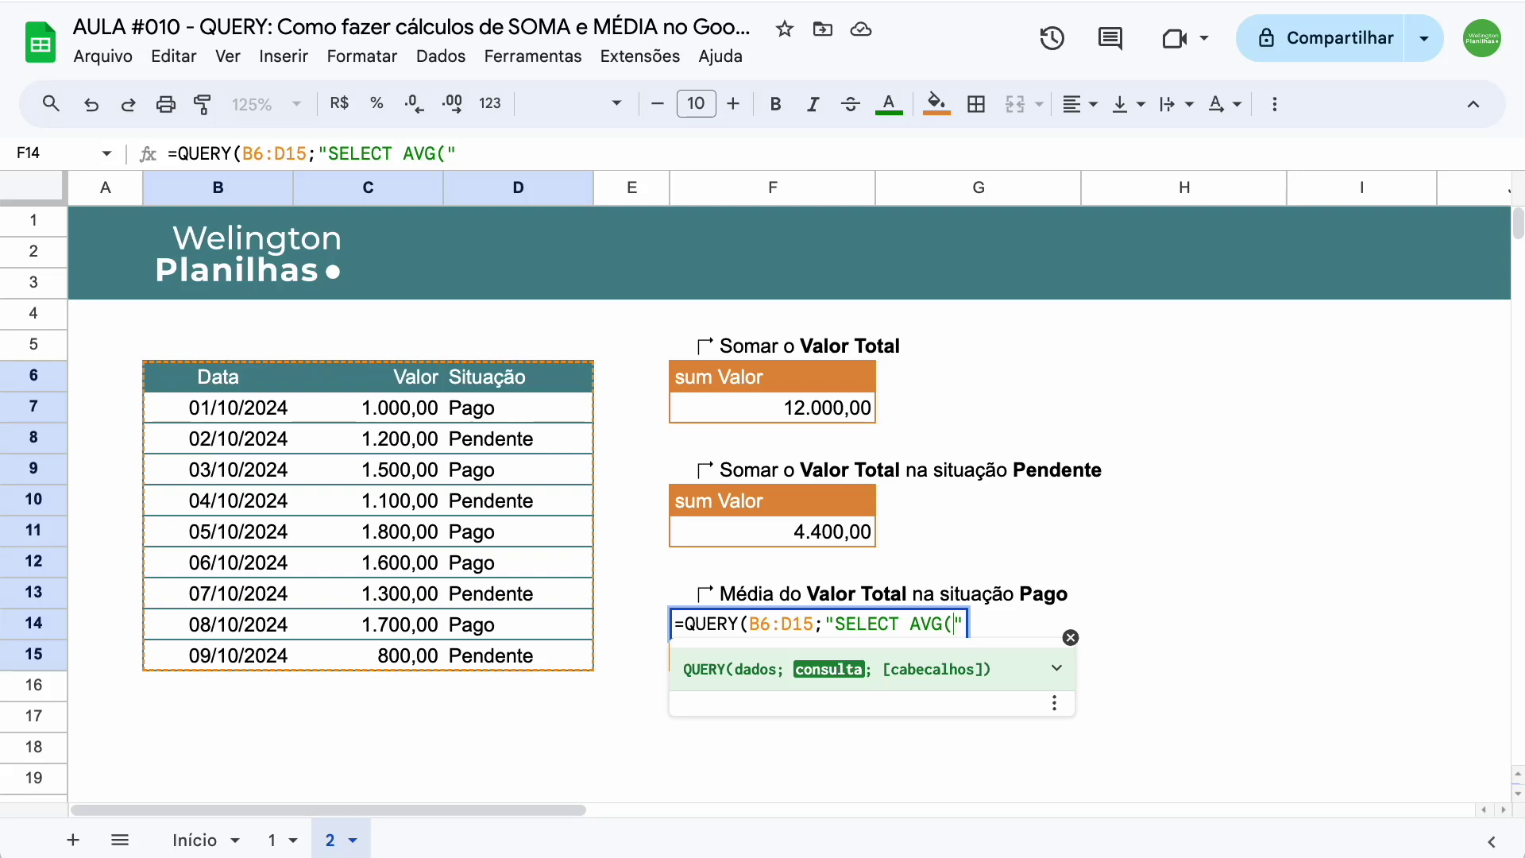
text(C)
text() W)
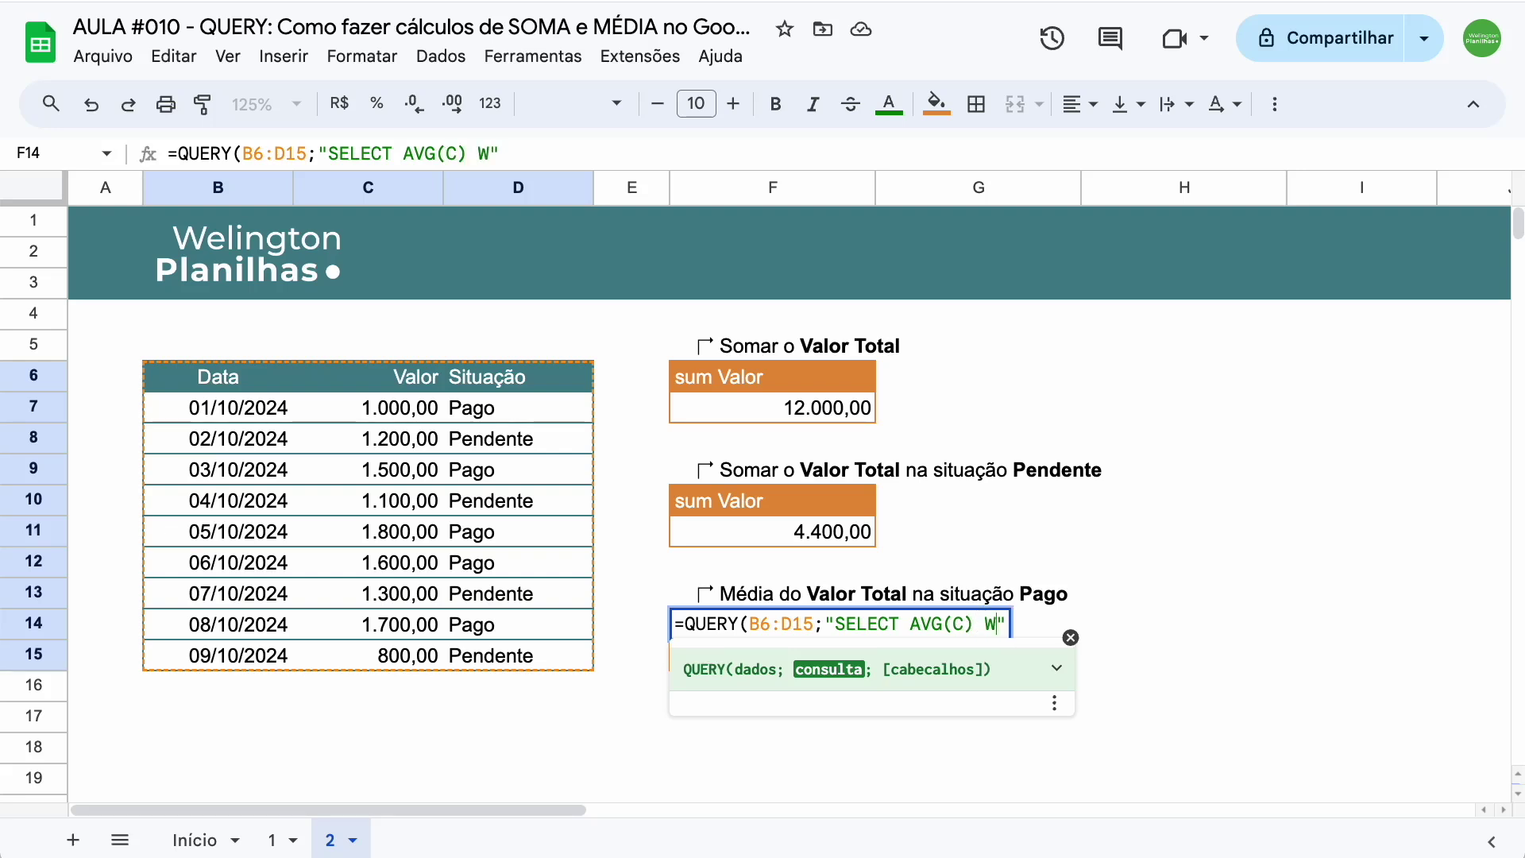
text(HERE )
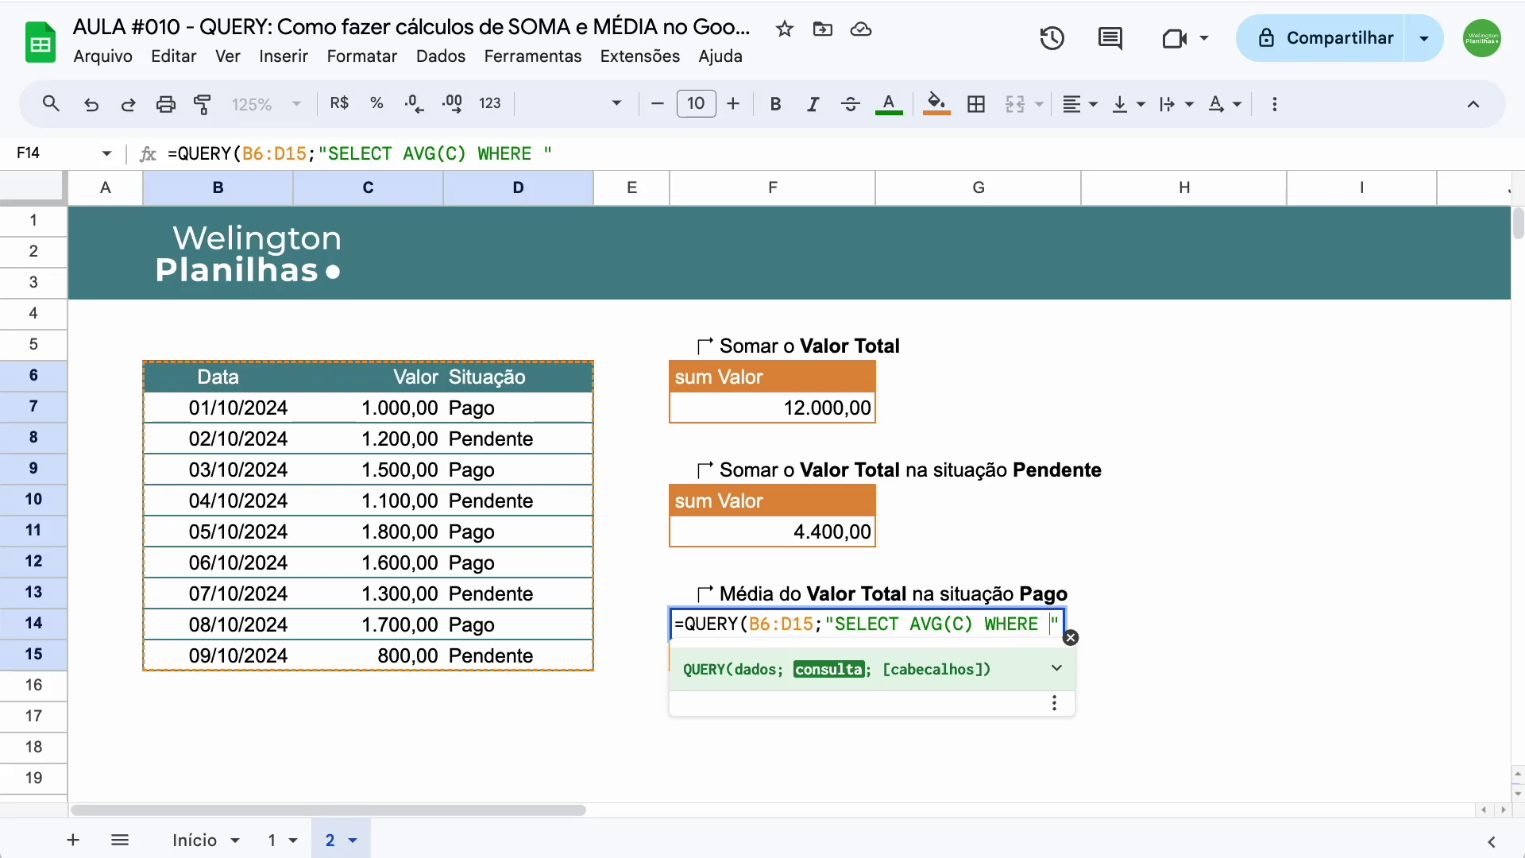
text(D =)
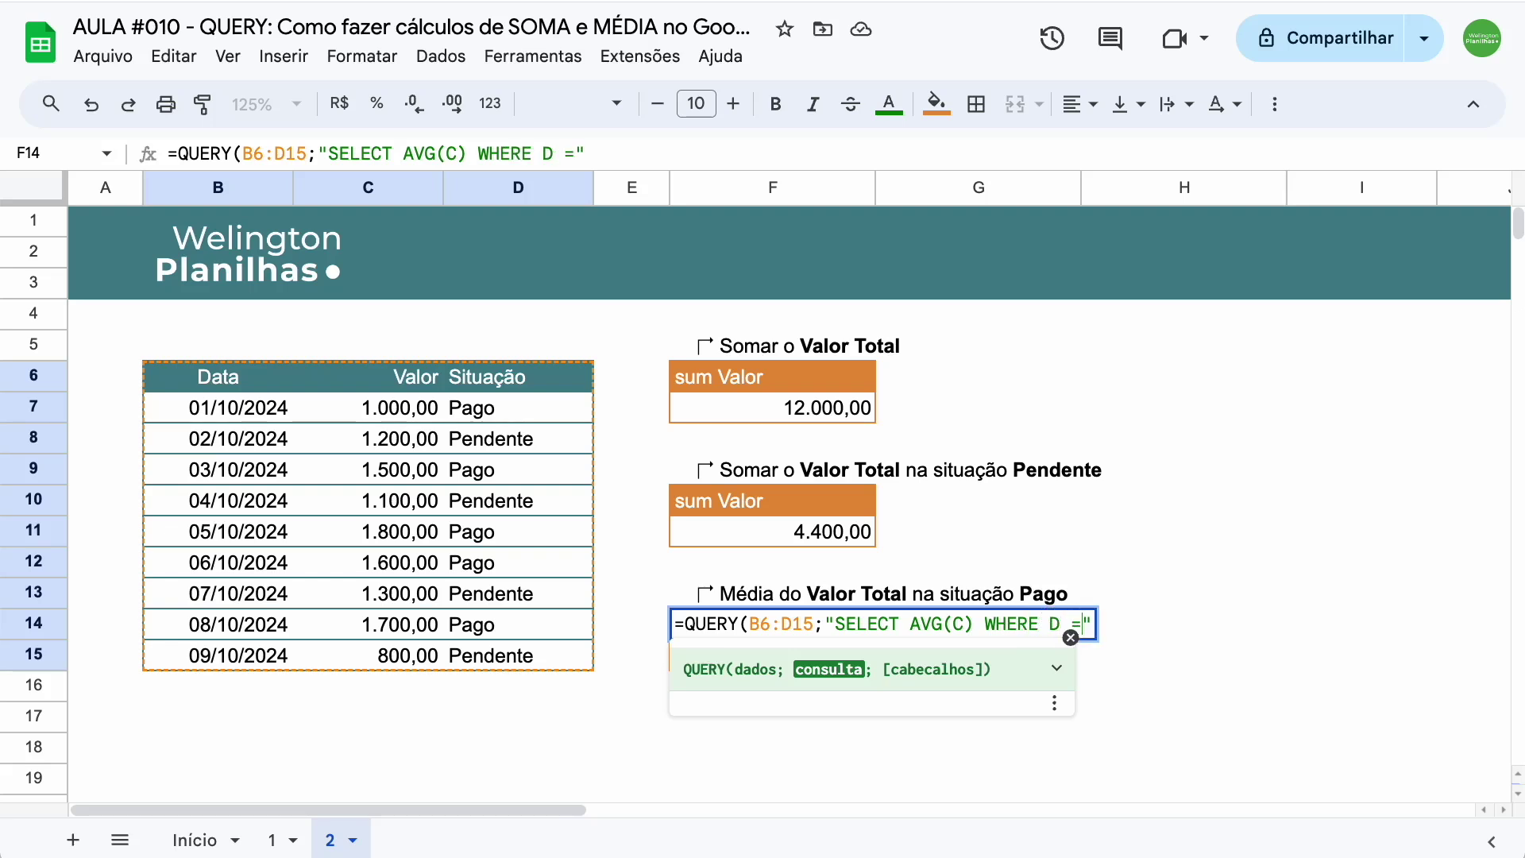
text( '')
key(Left)
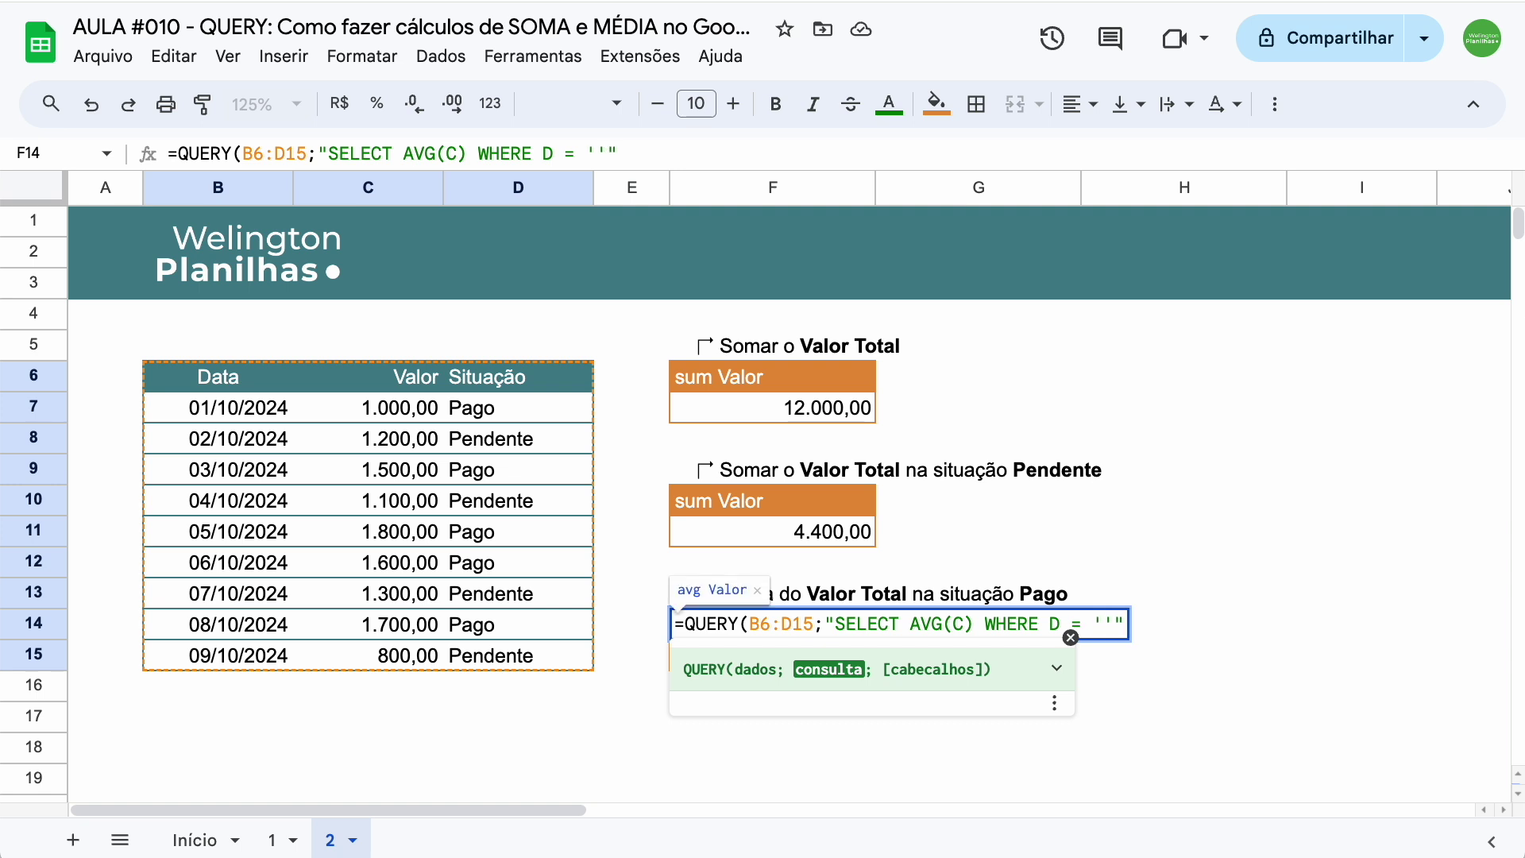
text(Pago)
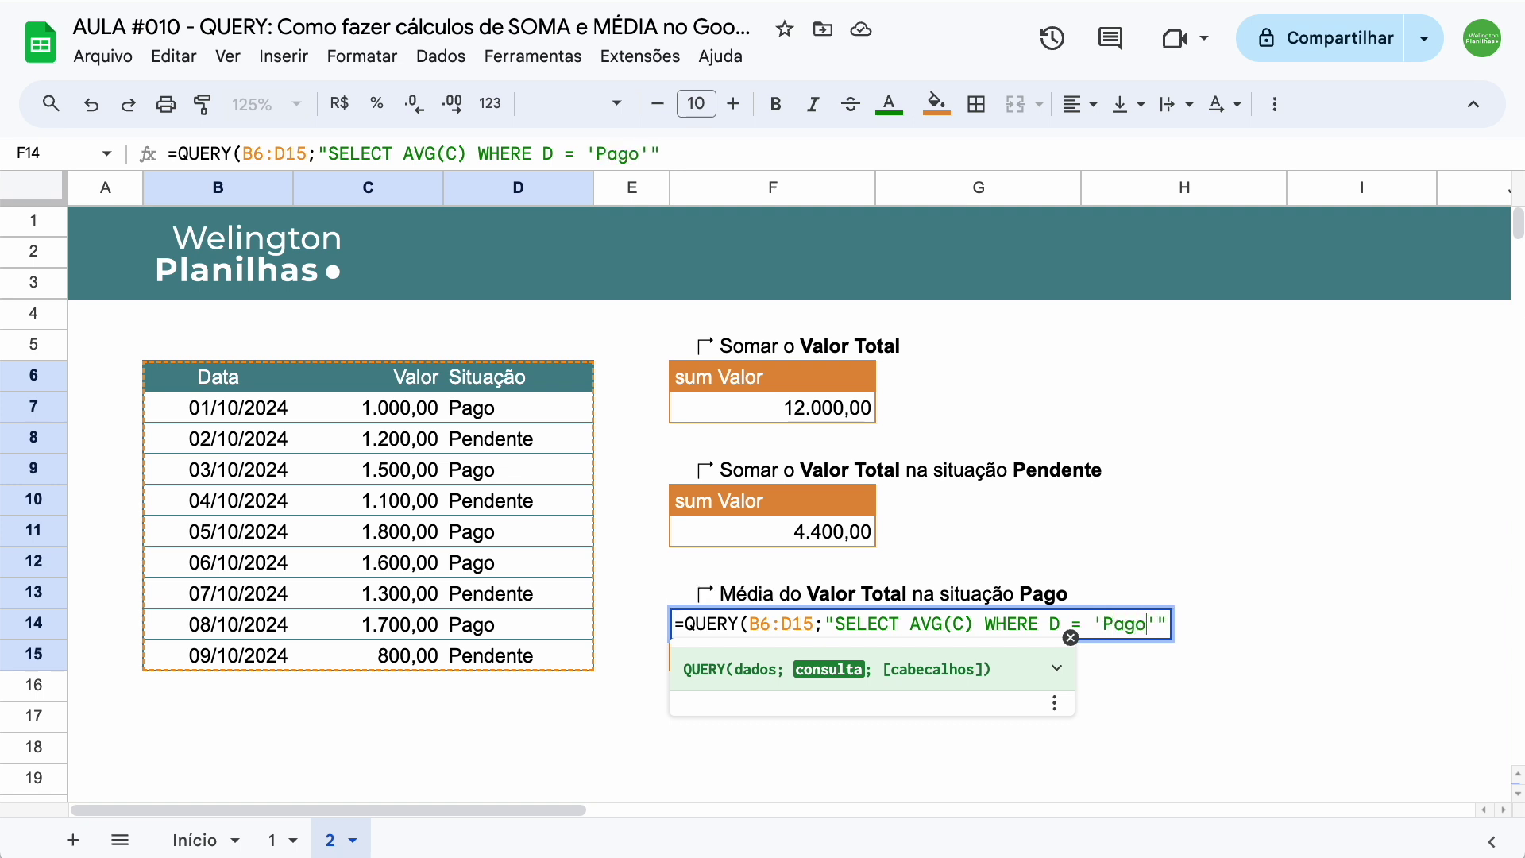
key(Right)
key(Right)
text())
key(Return)
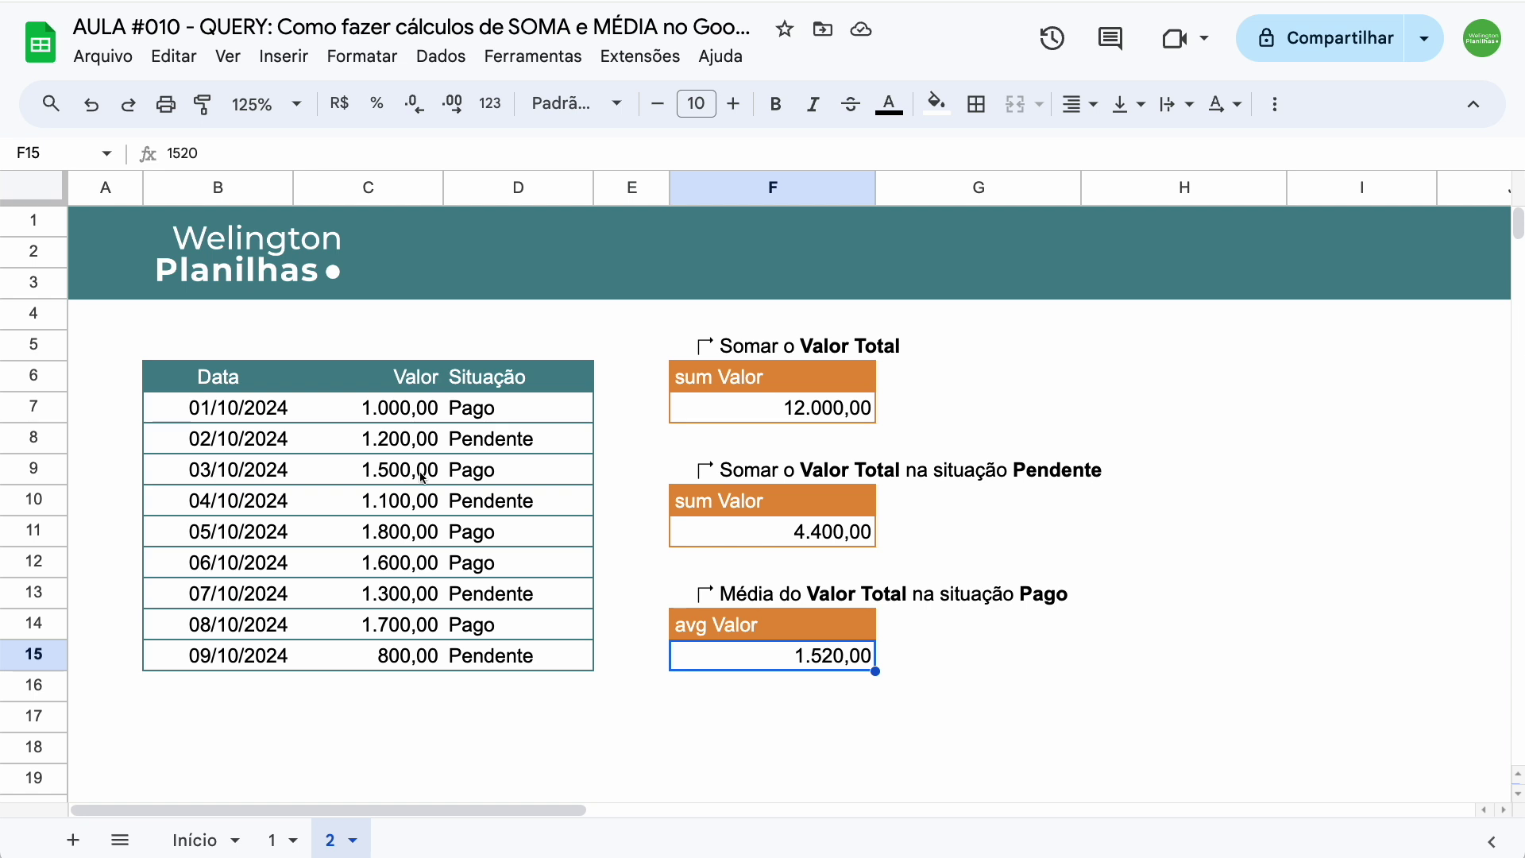
click(393, 406)
ctrl+click(390, 468)
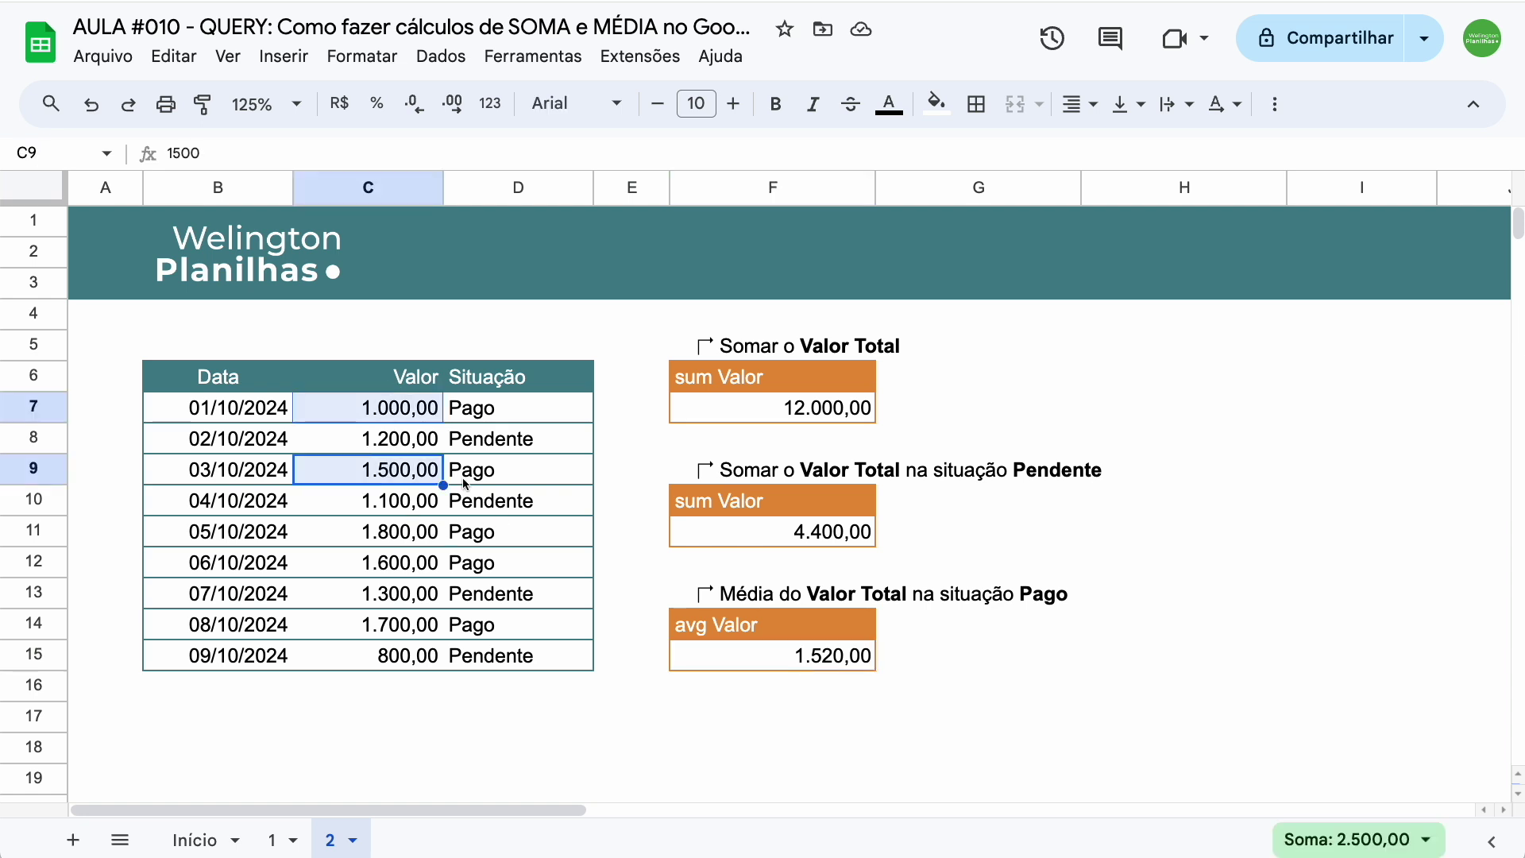
ctrl+click(394, 534)
ctrl+click(404, 562)
ctrl+click(394, 626)
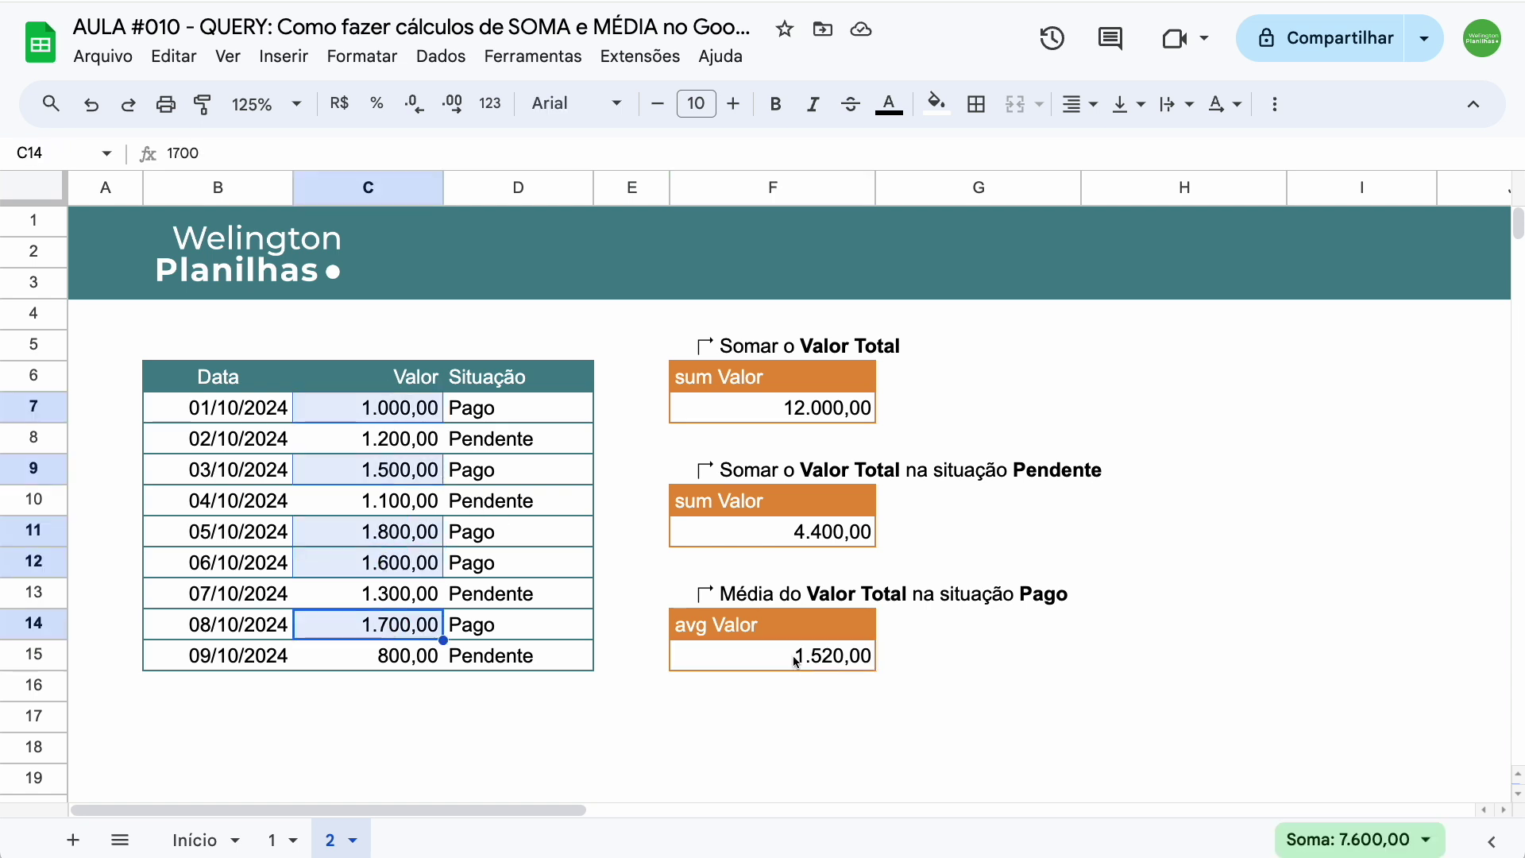
click(1358, 840)
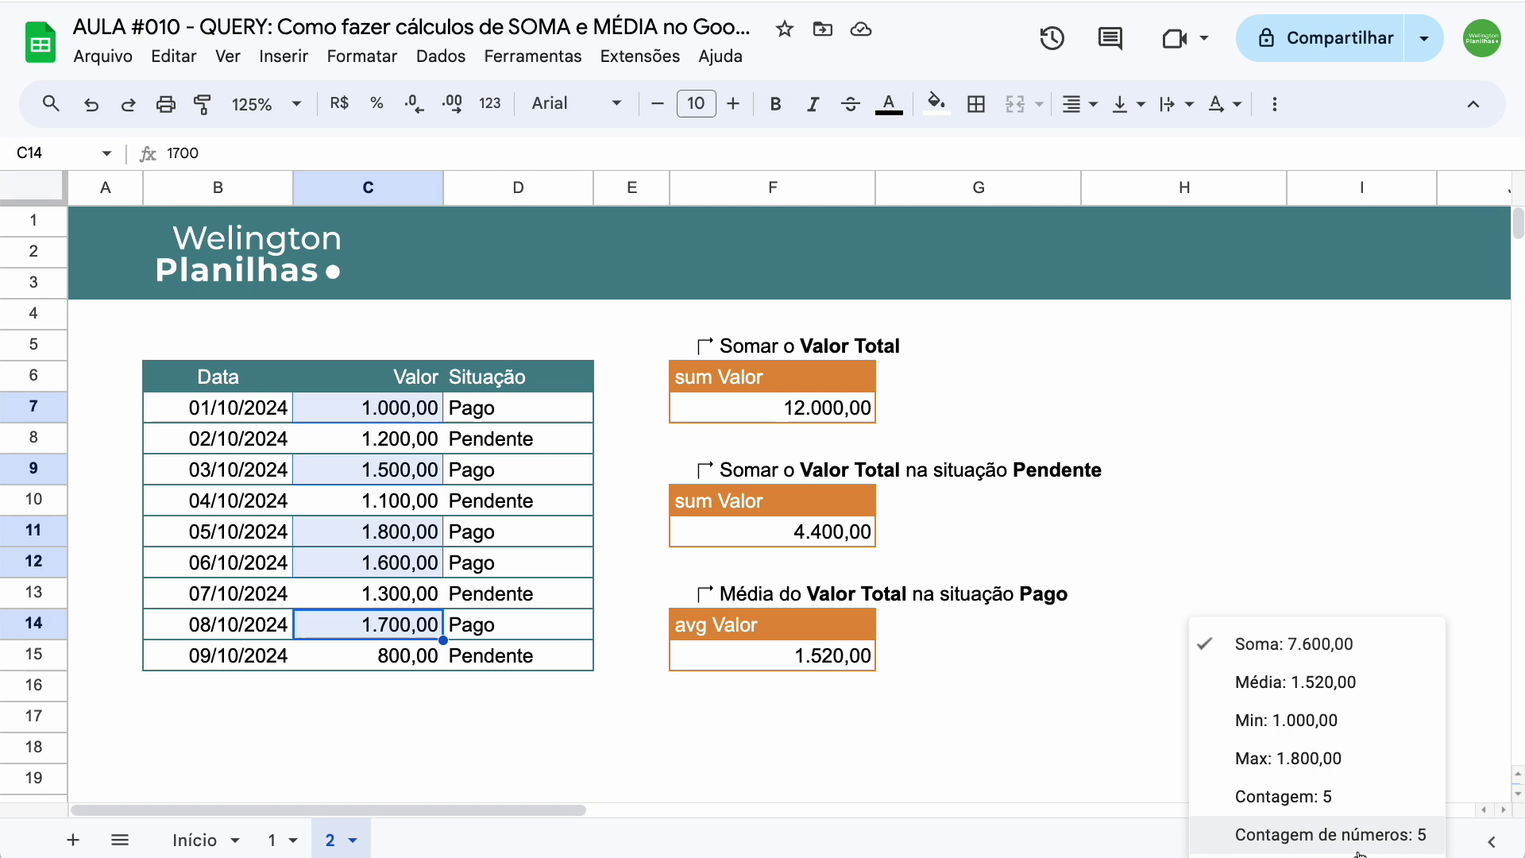
click(1382, 685)
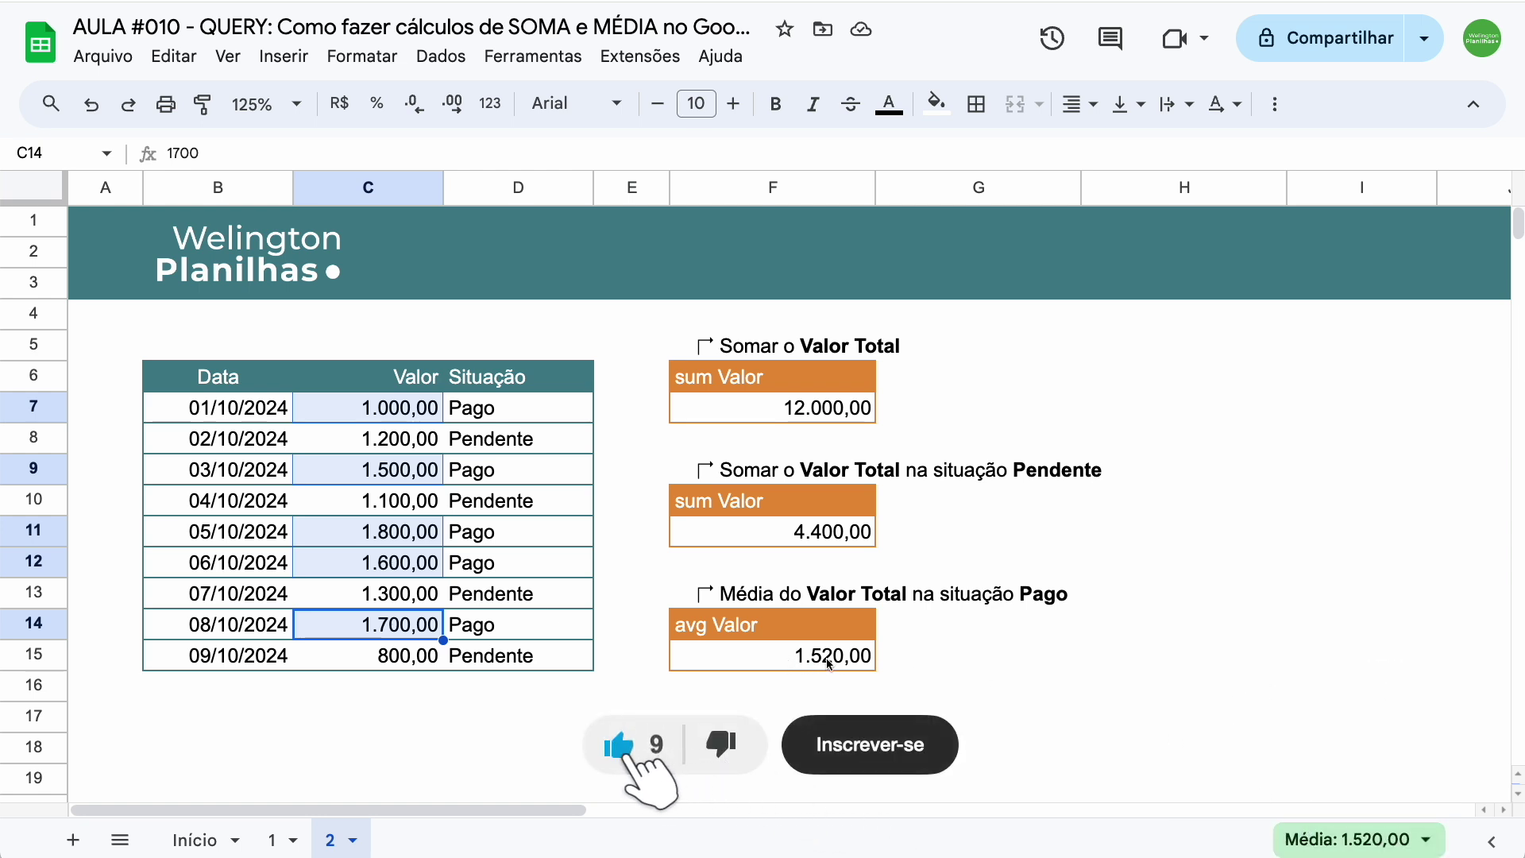
click(1072, 657)
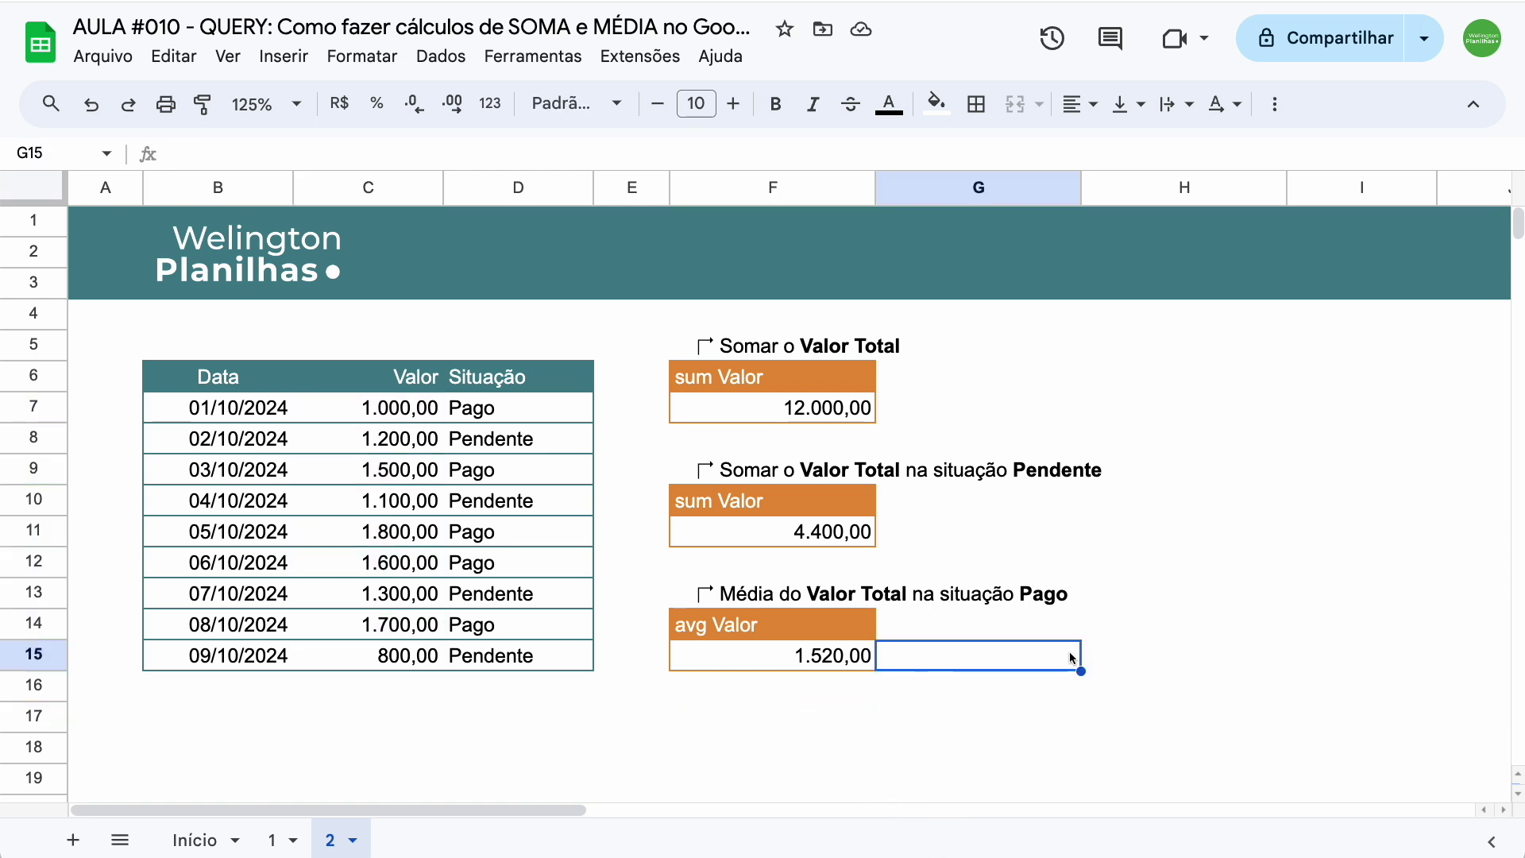